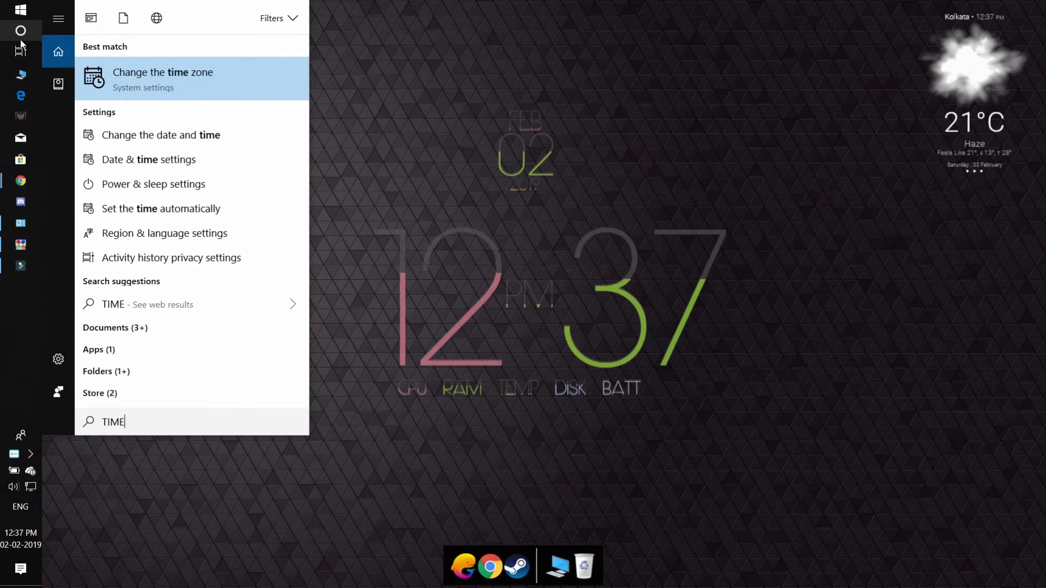
# Set the time zone to (UTC+07:00) Bangkok, Hanoi, Jakarta in the date and time settings, and close the settings window.
pyautogui.press('Return')
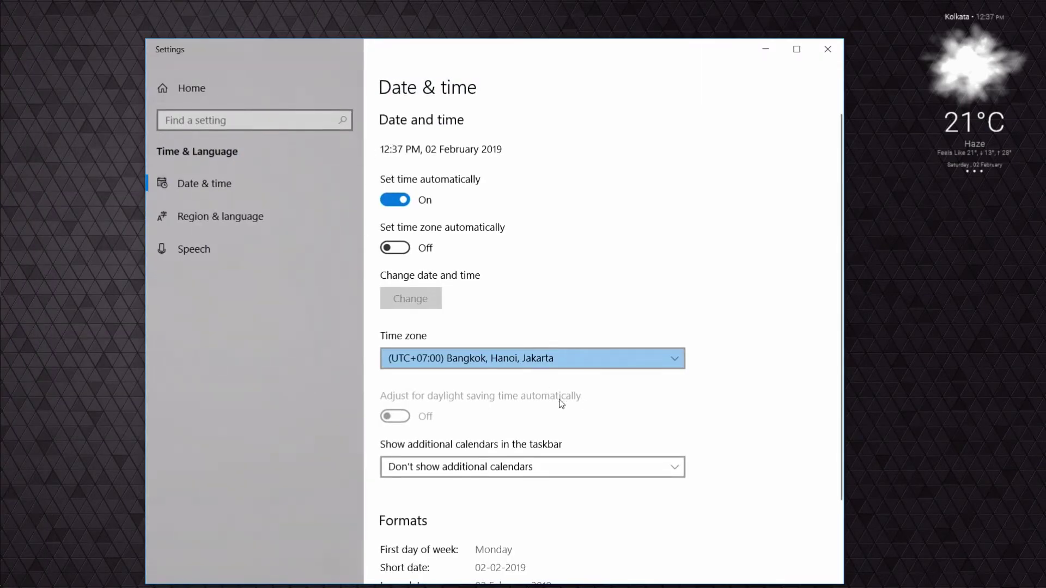
pyautogui.click(488, 357)
pyautogui.scroll(3, 489, 362)
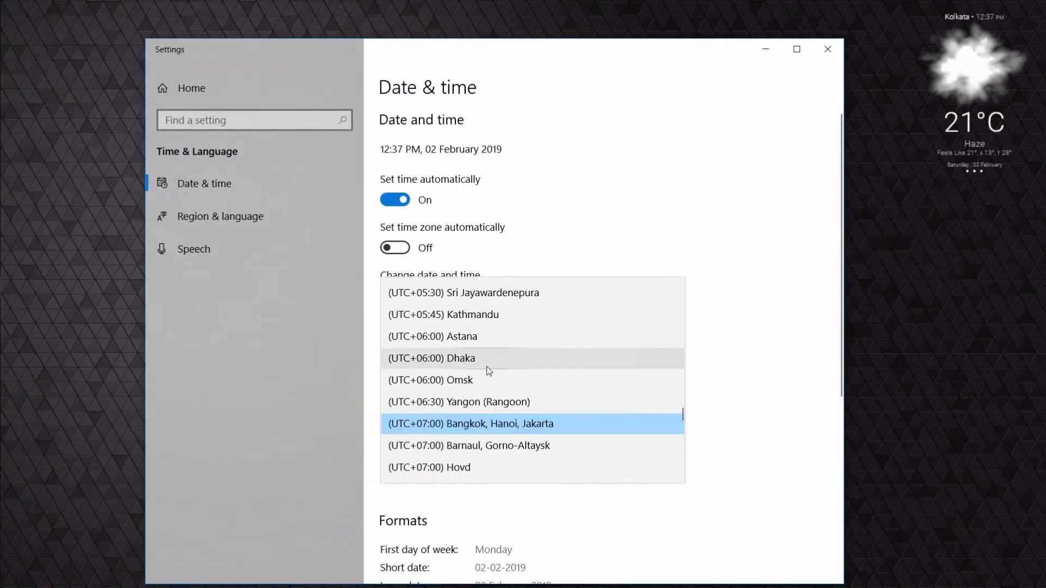
pyautogui.scroll(-2, 489, 373)
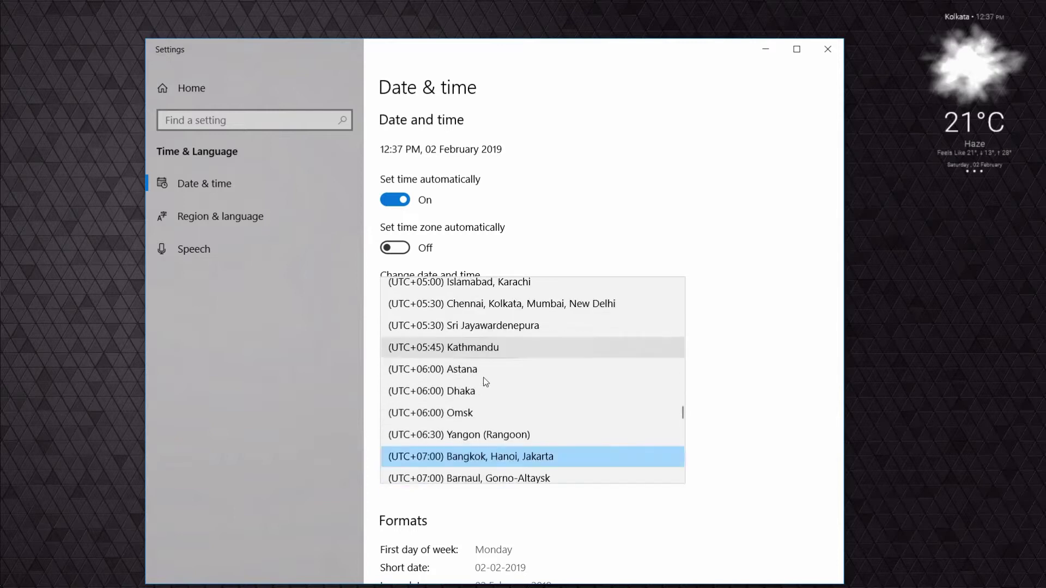
pyautogui.click(479, 429)
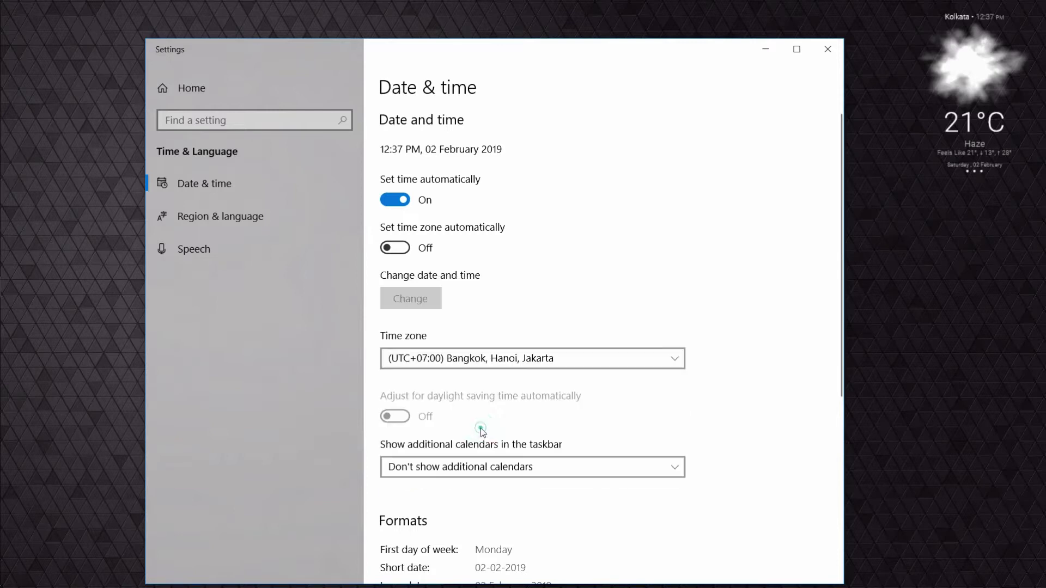
pyautogui.click(817, 54)
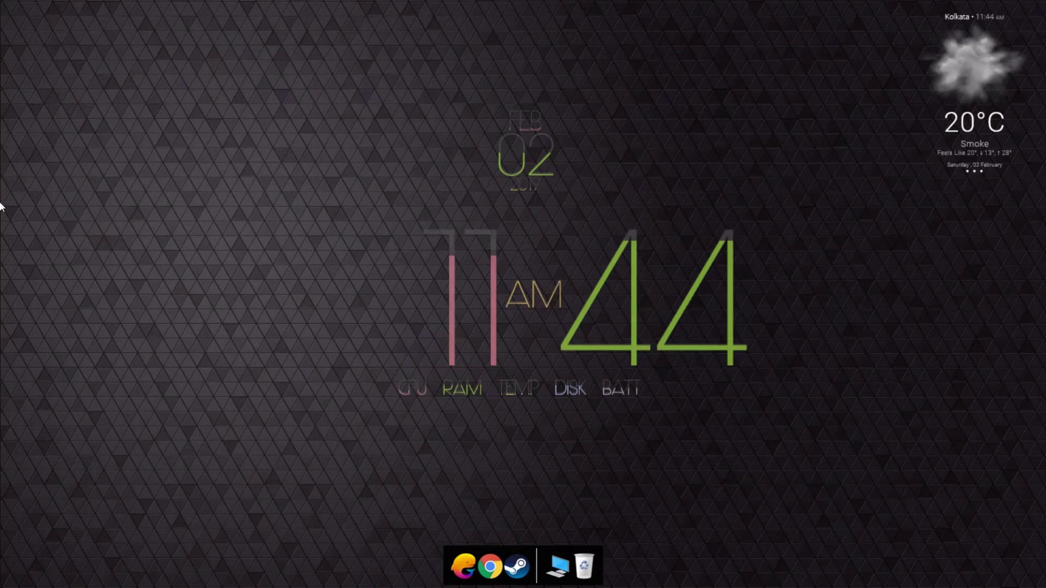
pyautogui.moveTo(17, 188)
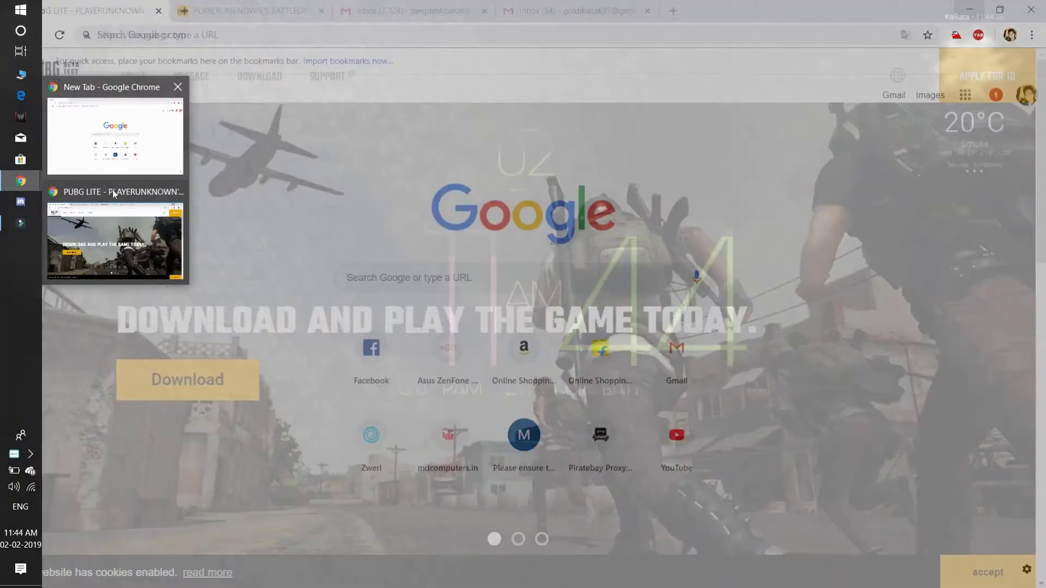
pyautogui.click(103, 221)
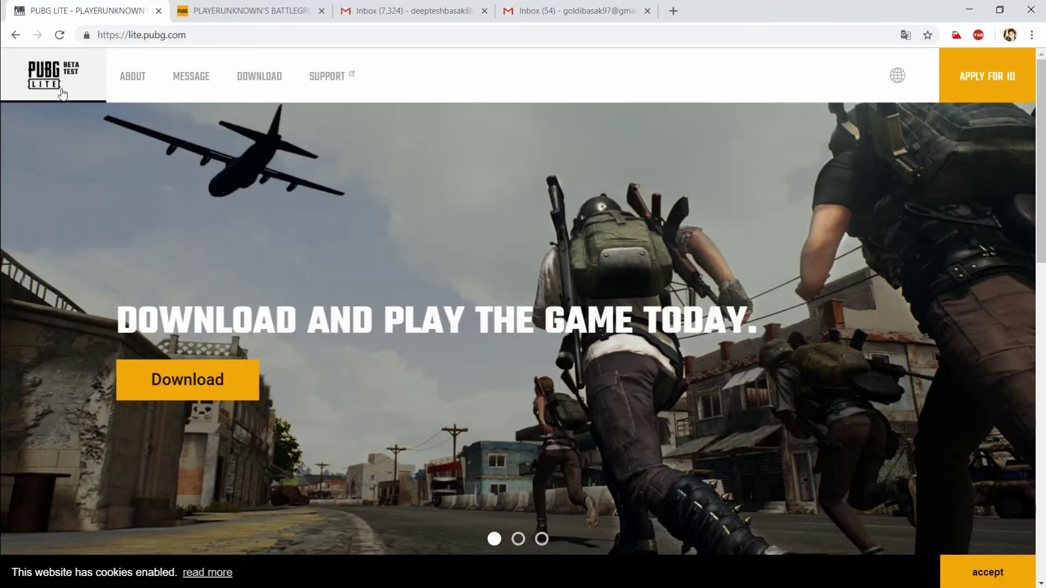
pyautogui.click(91, 36)
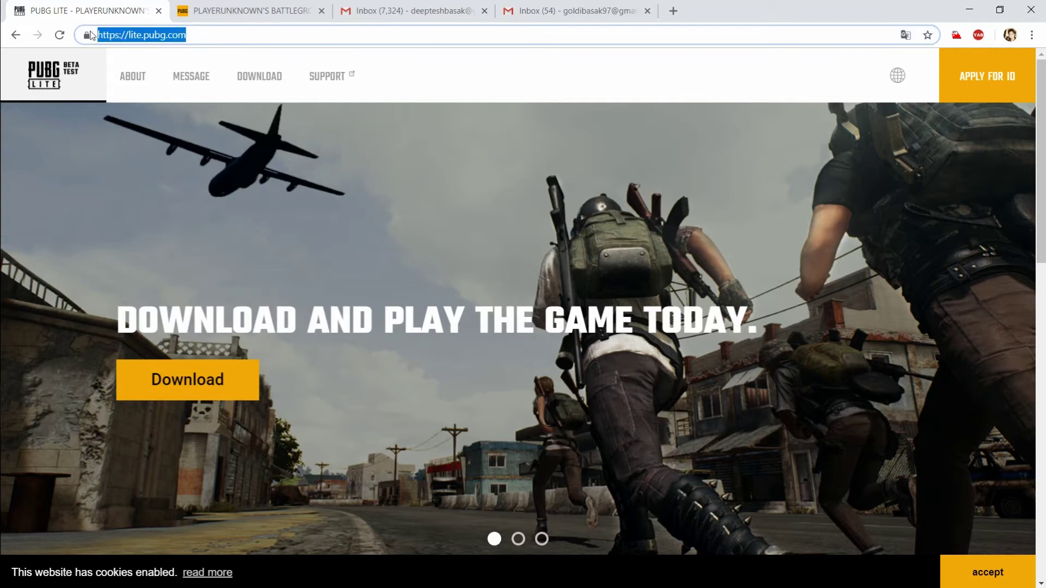
pyautogui.press('Return')
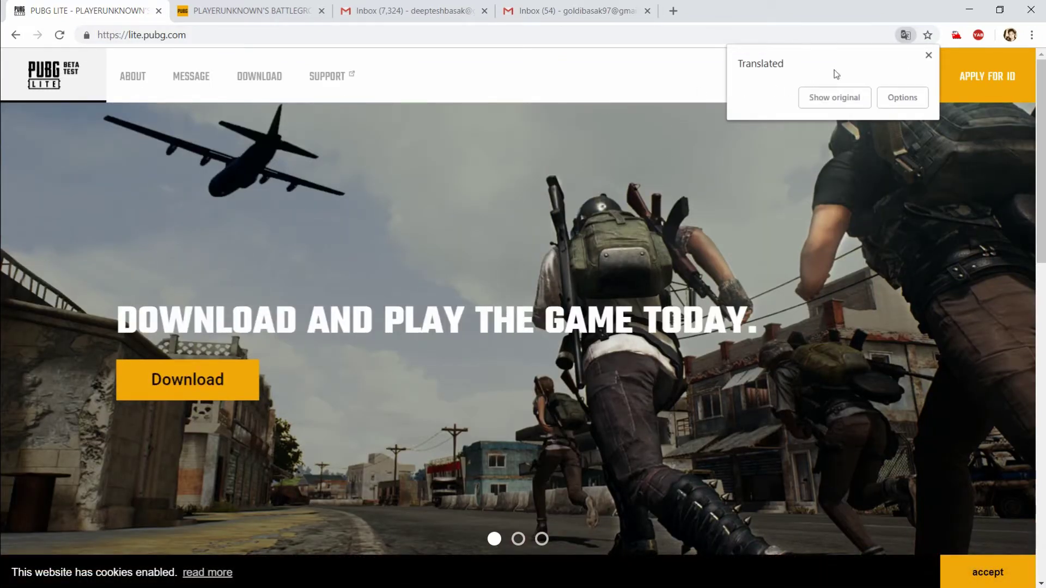
pyautogui.click(928, 57)
pyautogui.scroll(-3, 253, 328)
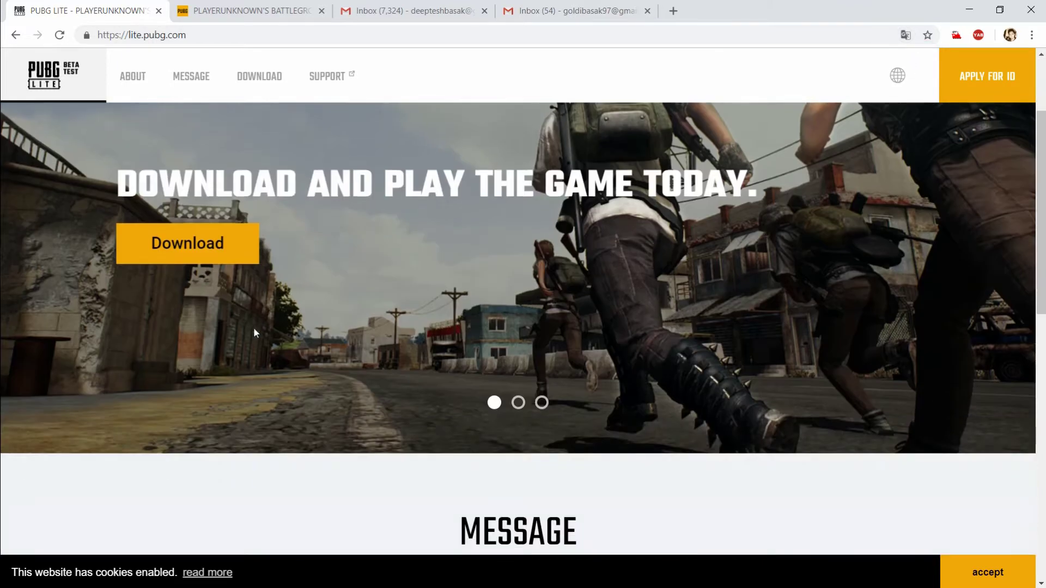
pyautogui.scroll(3, 659, 374)
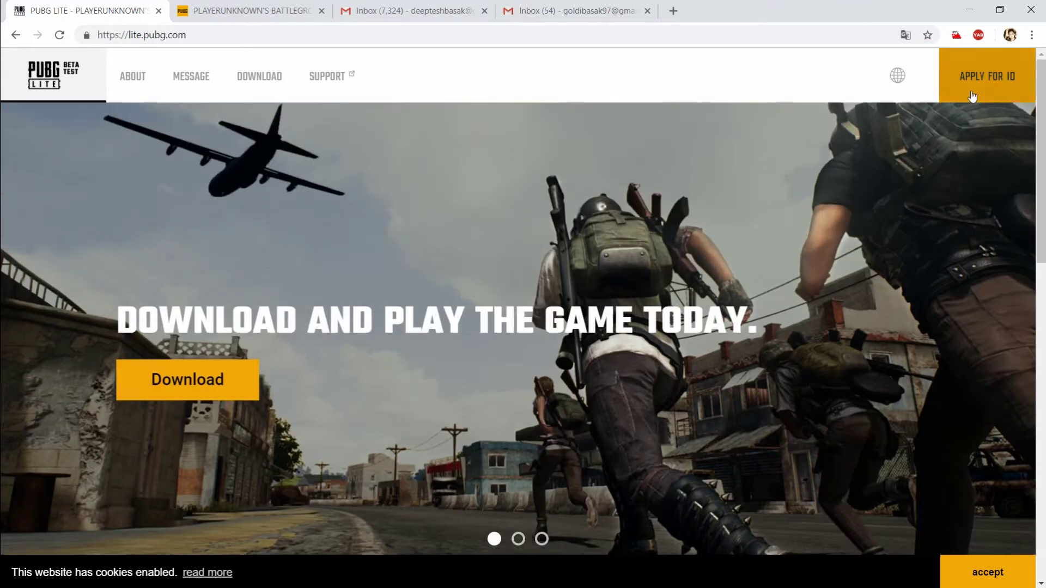
# Review and submit the filled-in PUBG account creation form, and decline saving the password in the browser.
pyautogui.click(284, 17)
pyautogui.scroll(-2, 491, 285)
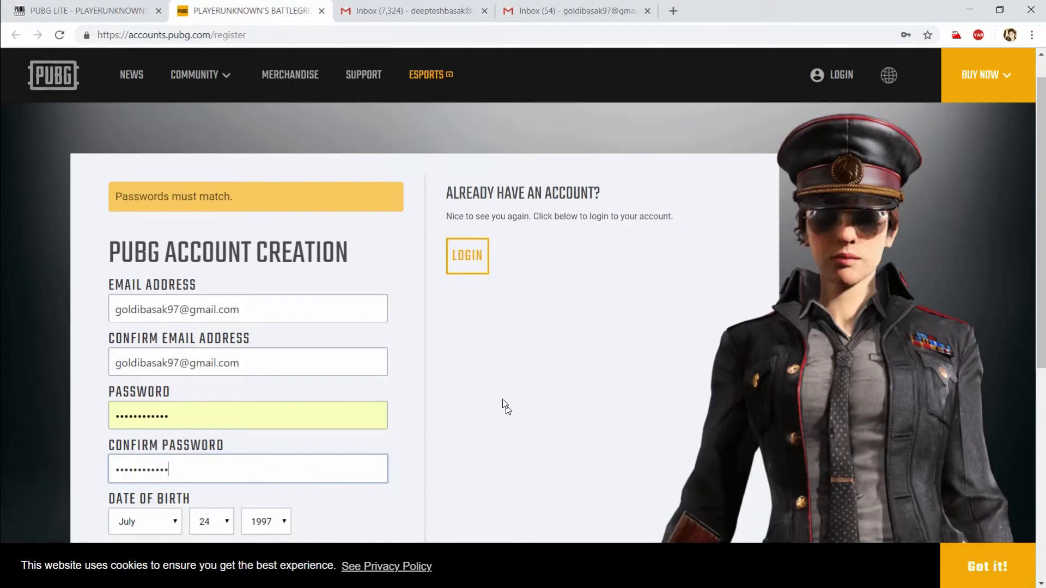
pyautogui.scroll(-3, 362, 331)
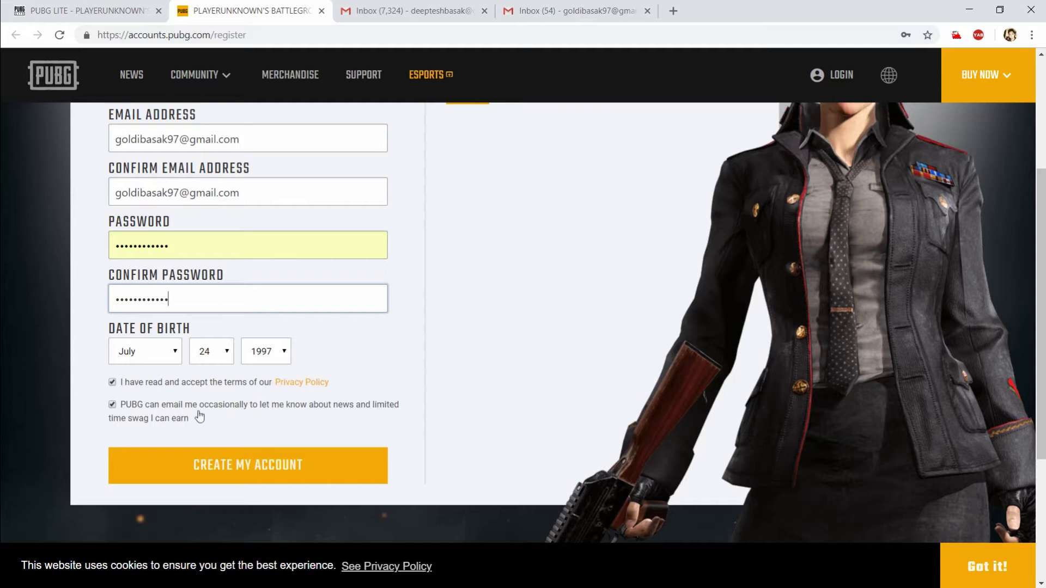
pyautogui.press('Return')
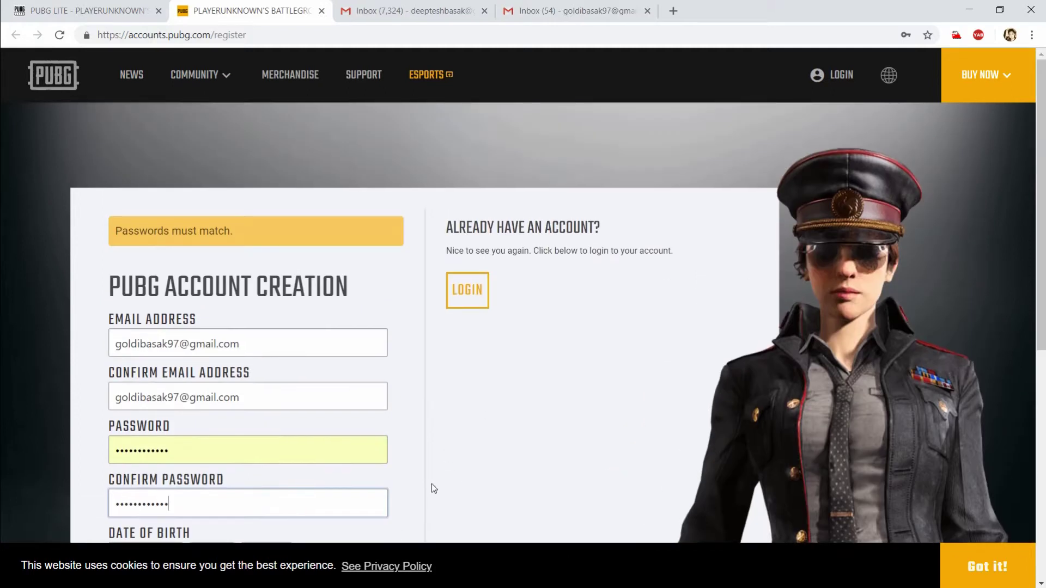
pyautogui.scroll(-5, 348, 468)
pyautogui.click(252, 411)
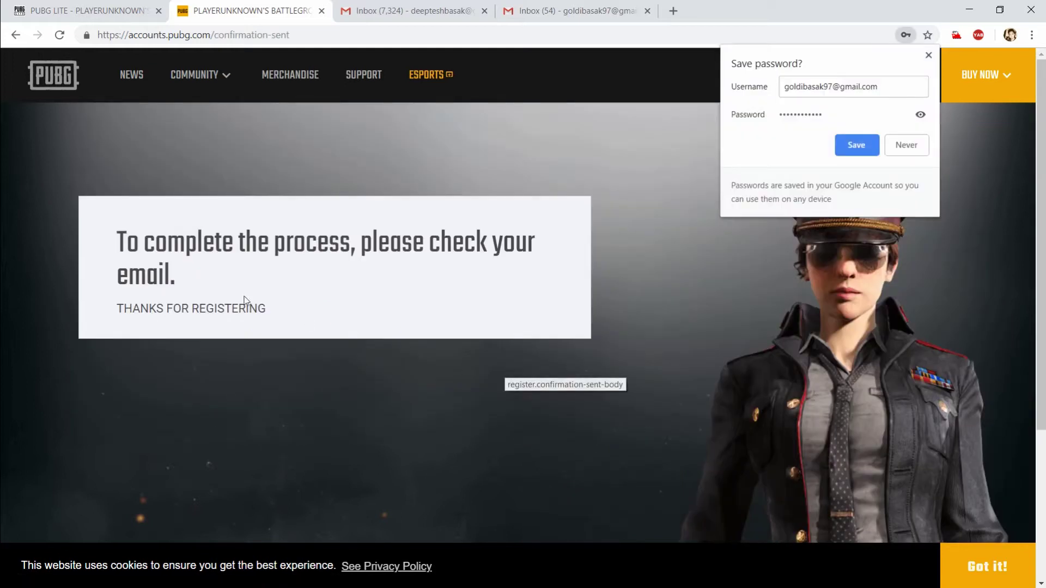
pyautogui.click(906, 146)
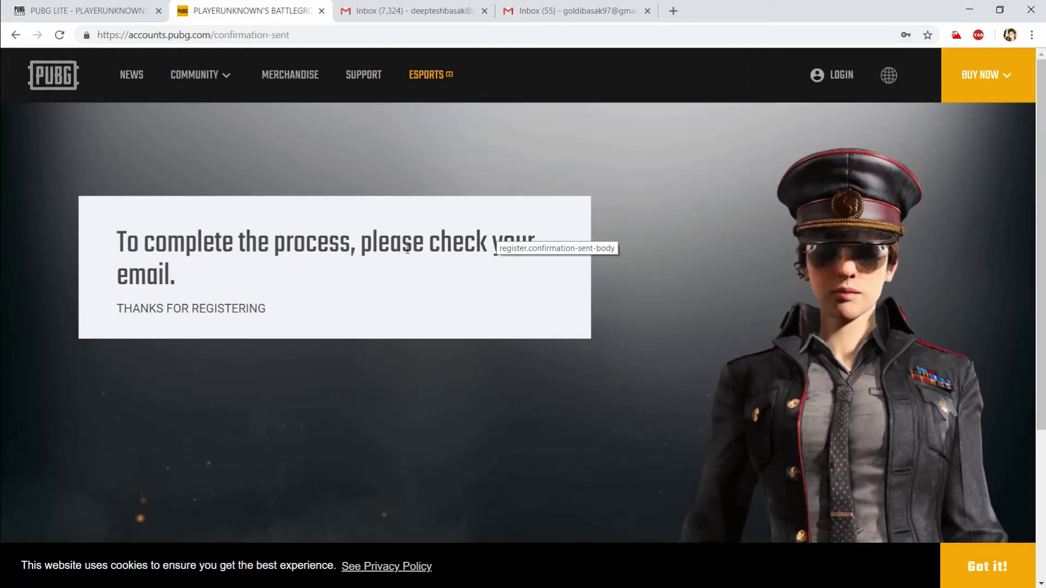
# Open the PUBG Global Account Activation e-mail in the Gmail inbox and confirm the registration through its link.
pyautogui.click(528, 13)
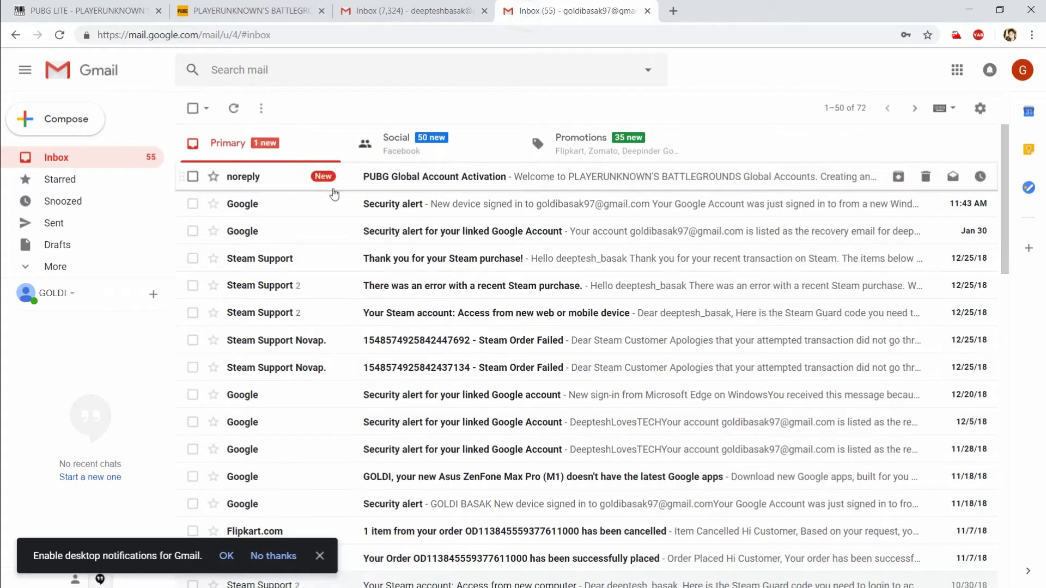
pyautogui.click(545, 186)
pyautogui.scroll(-5, 448, 406)
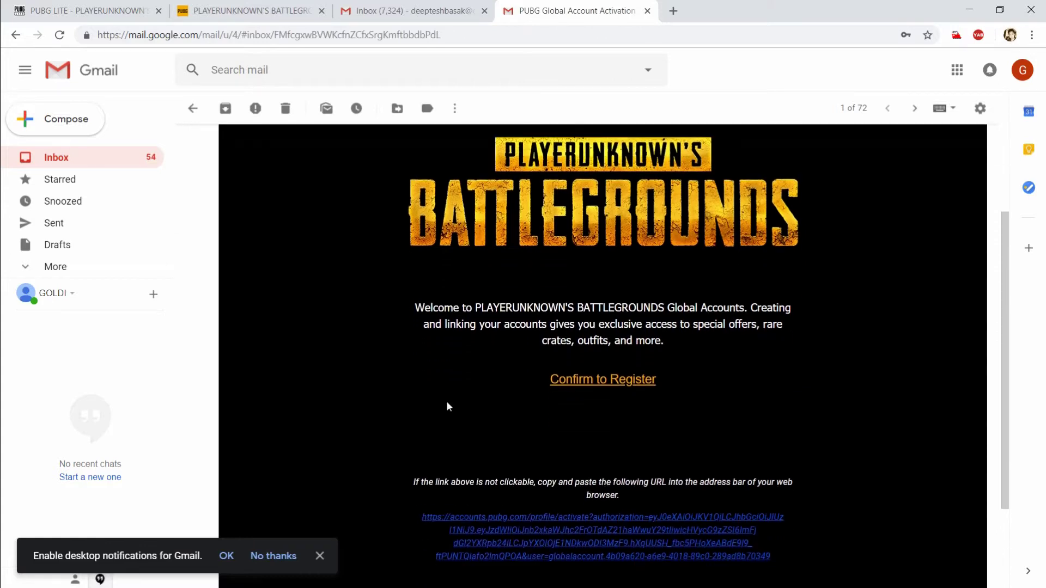
pyautogui.click(589, 377)
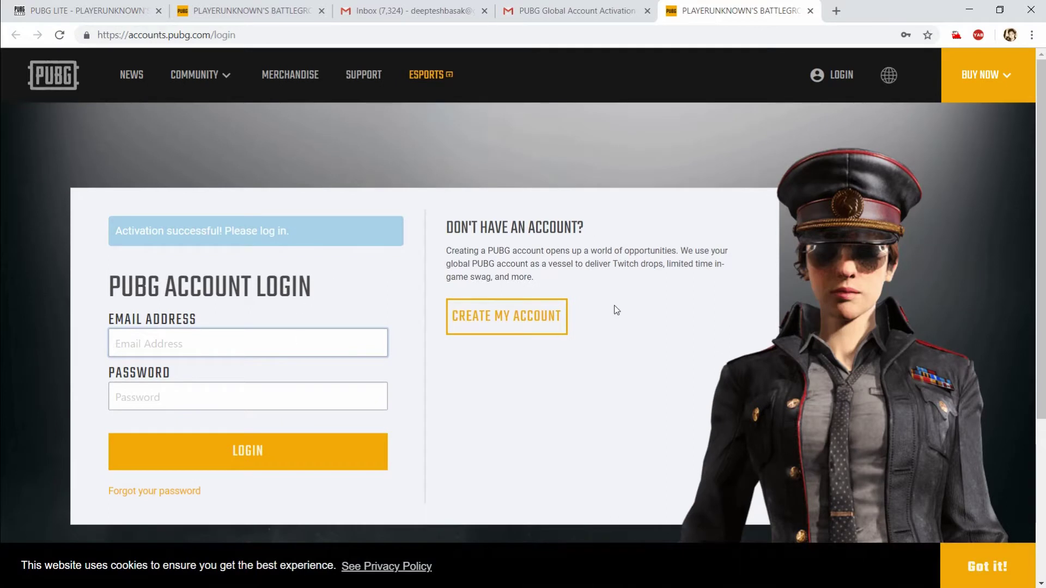
# Try to download the game installer from the PUBG LITE download page, cancelling at the save dialog.
pyautogui.hotkey('ctrl', 'Tab')
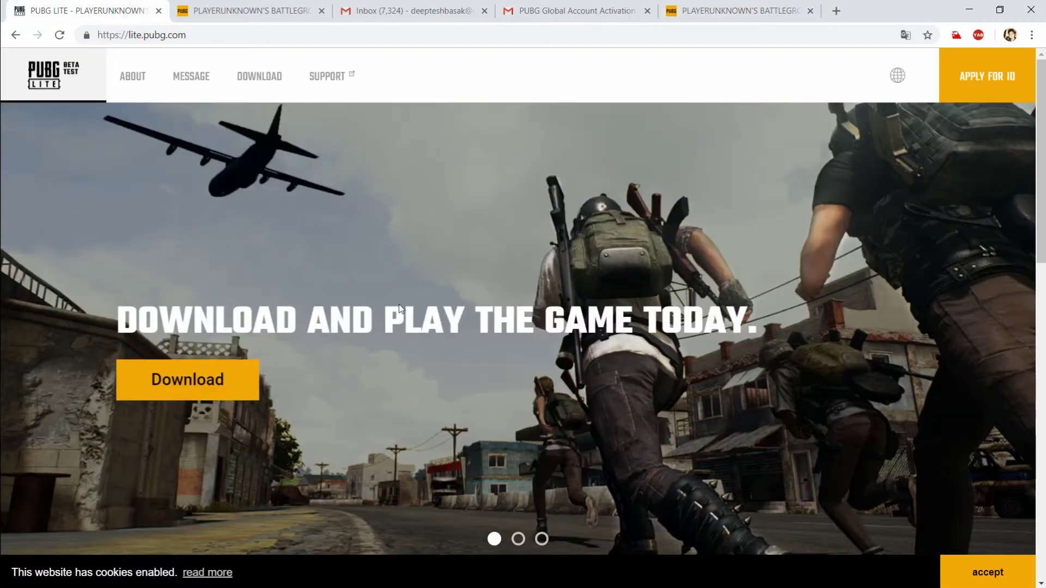
pyautogui.click(187, 376)
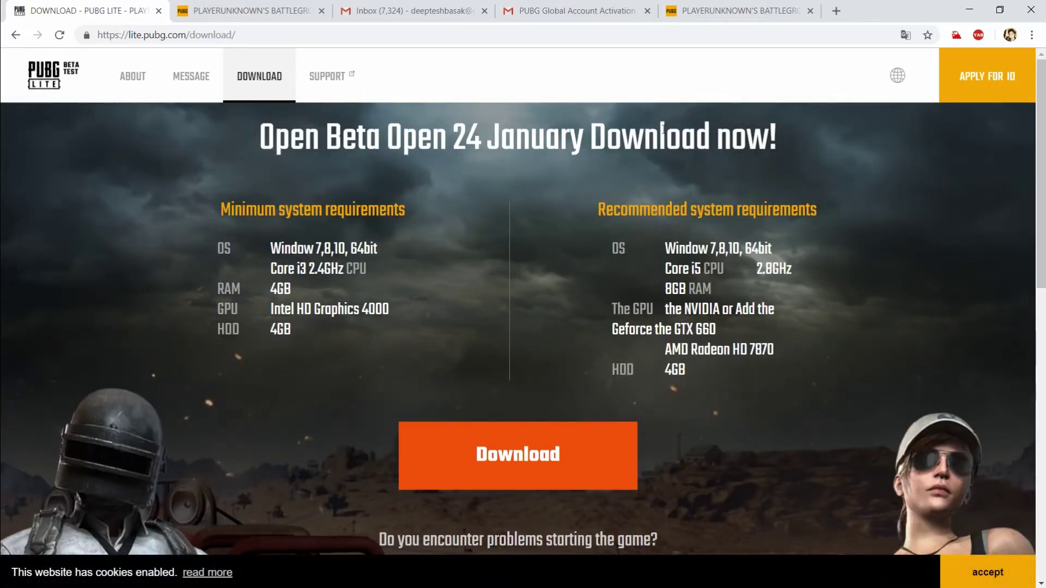
pyautogui.scroll(-3, 555, 441)
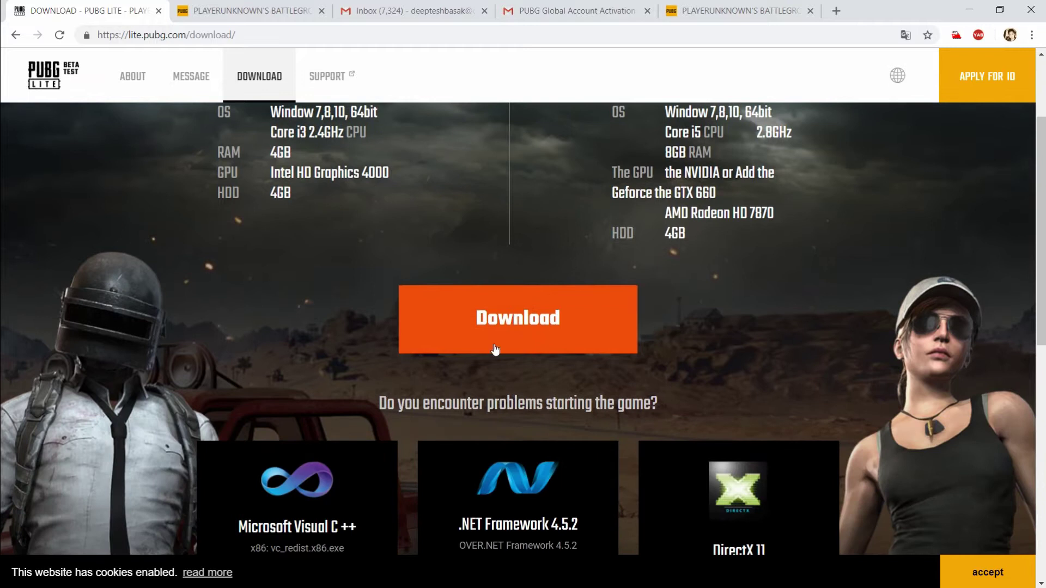
pyautogui.click(513, 322)
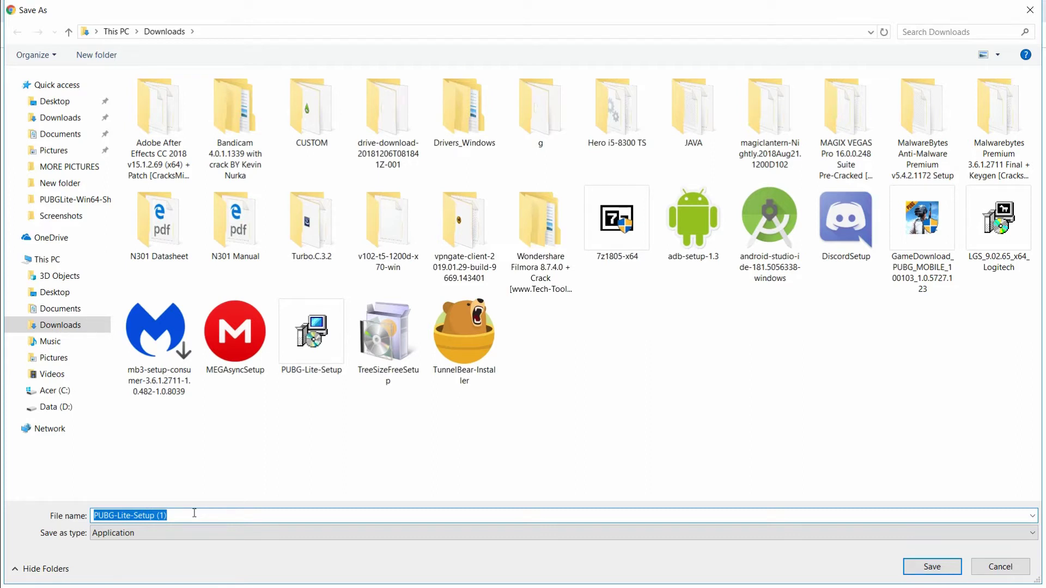
pyautogui.click(1000, 566)
# Find PUBG-Lite-Setup.exe in the browser's download history and show it in its folder.
pyautogui.hotkey('ctrl', 'j')
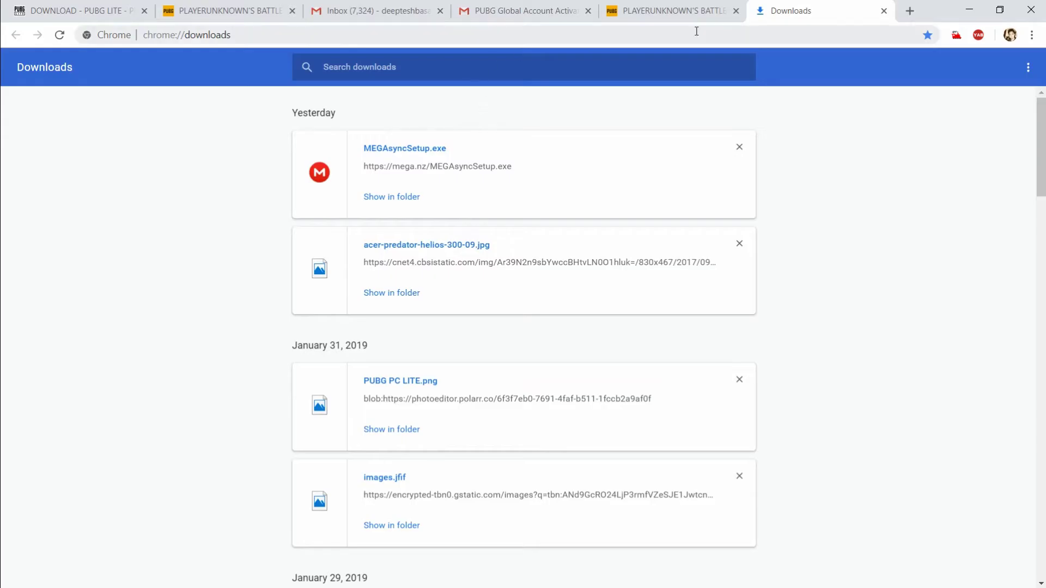
pyautogui.scroll(-3, 457, 325)
pyautogui.scroll(-4, 397, 350)
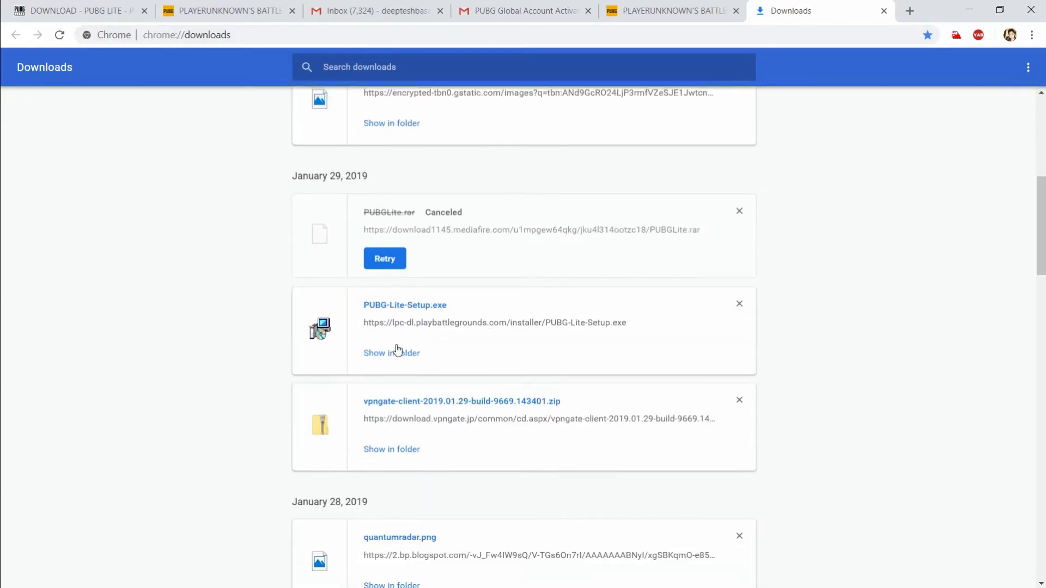
pyautogui.scroll(4, 413, 423)
pyautogui.scroll(-4, 400, 388)
pyautogui.click(394, 346)
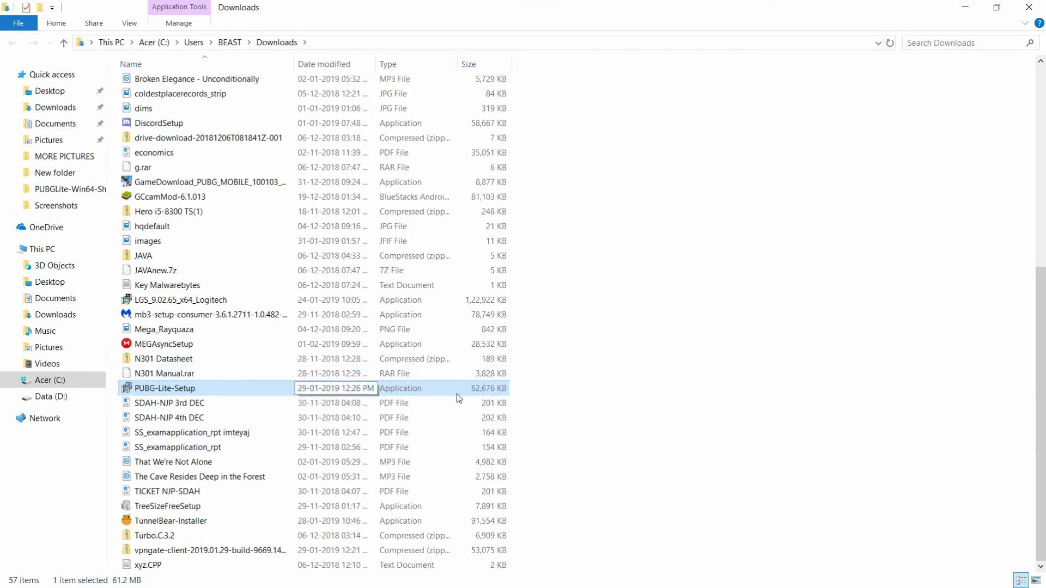
pyautogui.doubleClick(213, 394)
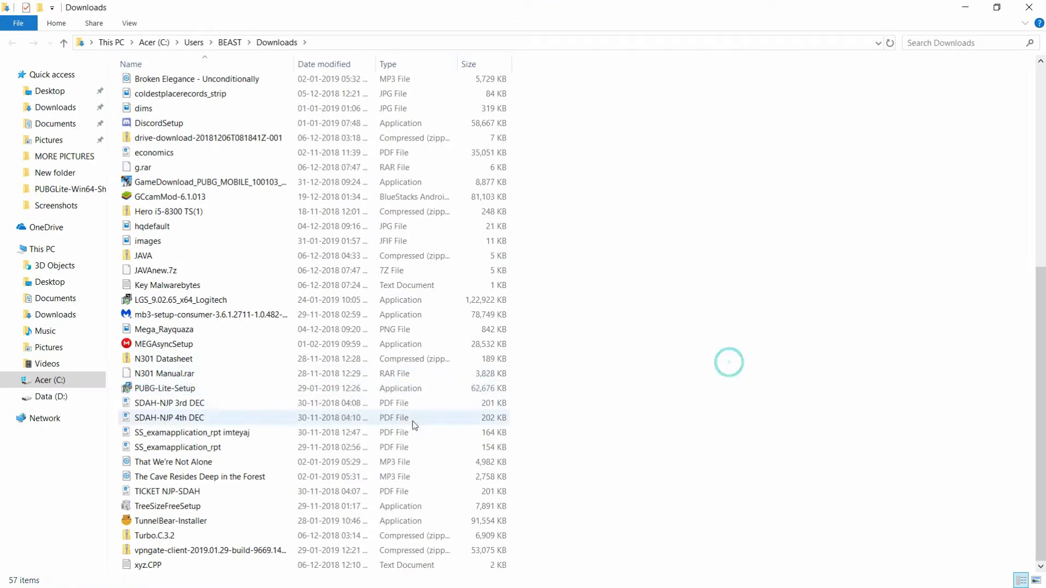
# Return to Chrome and close both Gmail tabs, the activation e-mail and the other inbox.
pyautogui.hotkey('alt', 'Tab')
pyautogui.click(527, 11)
pyautogui.click(588, 11)
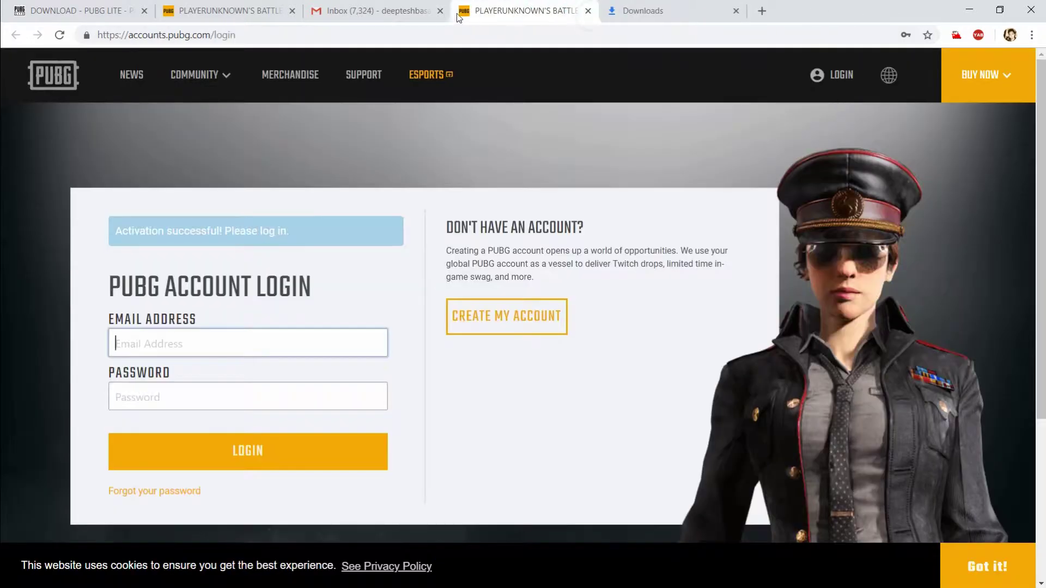
pyautogui.click(440, 11)
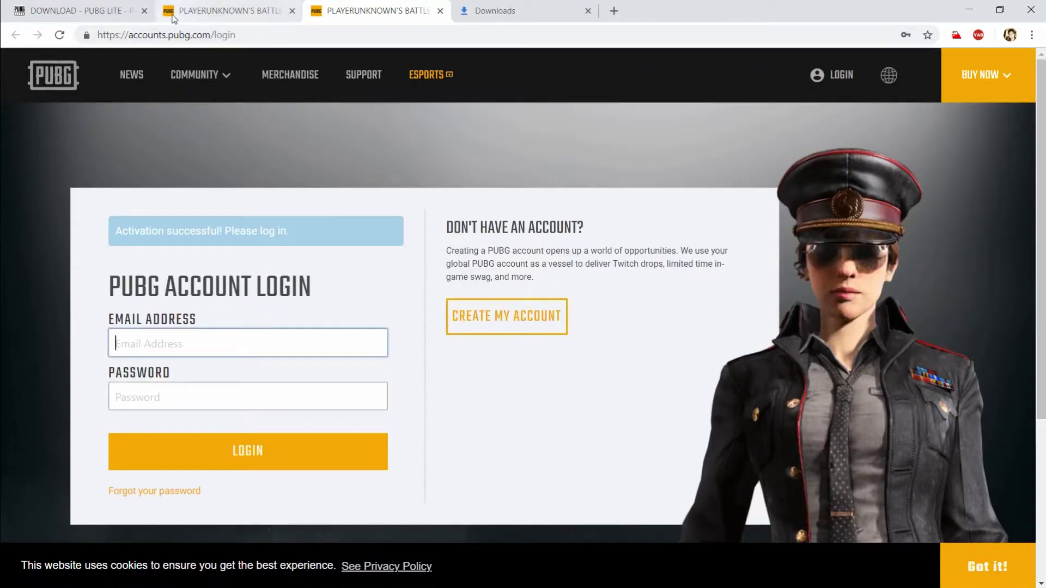
pyautogui.click(474, 14)
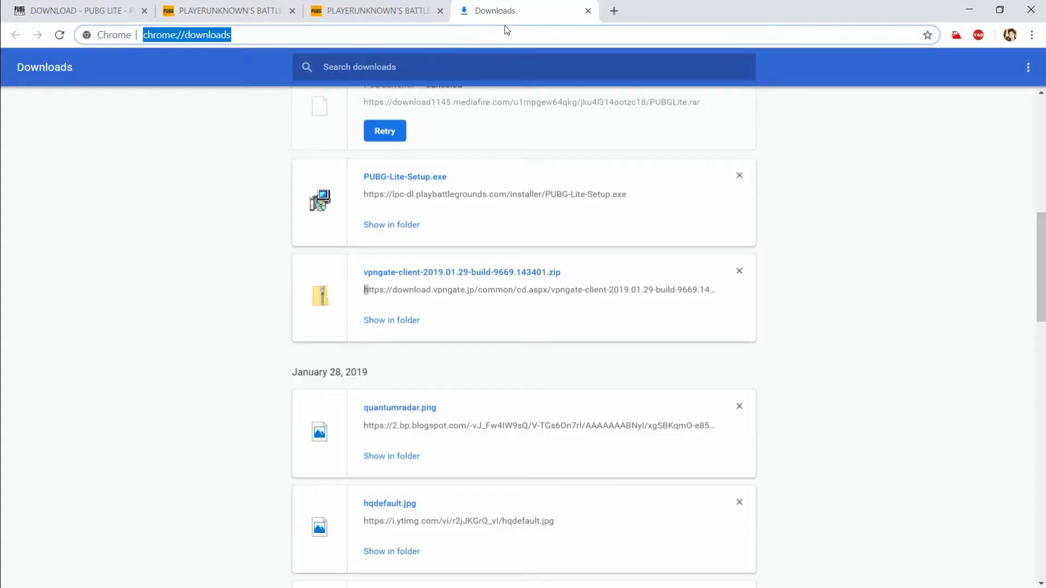
pyautogui.write('https://www.vpngate.net/en/download.aspx')
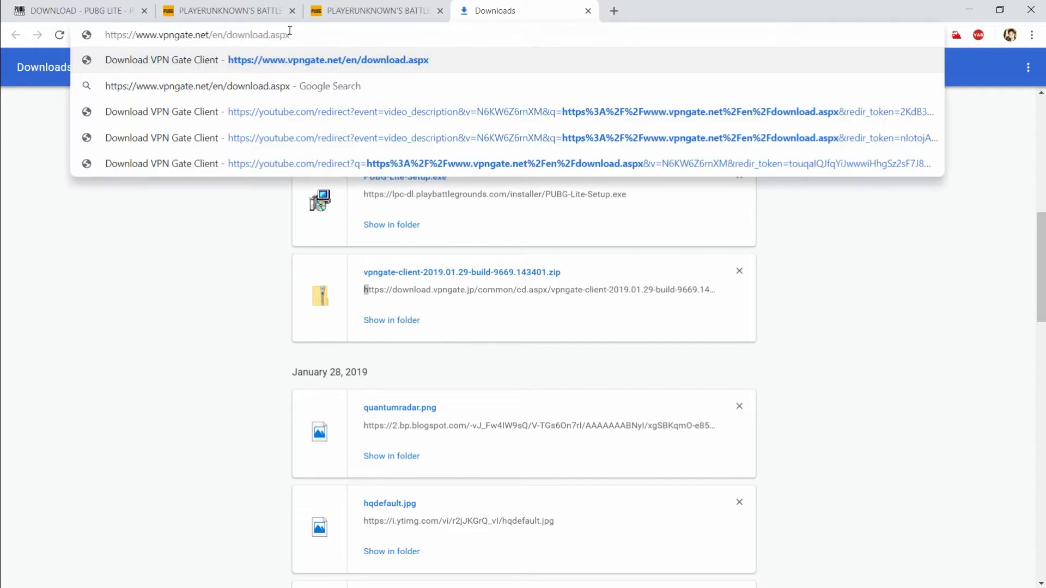
pyautogui.press('Return')
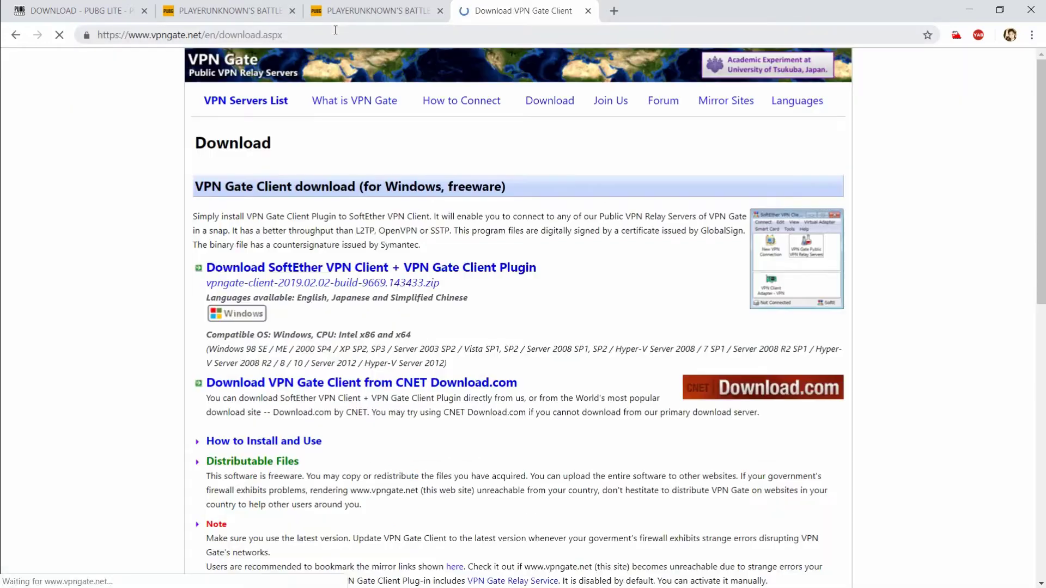
# Try to download vpngate-client-2019.02.02-build-9669.143433.zip from the VPN Gate page, cancelling at the save dialog.
pyautogui.click(380, 284)
pyautogui.scroll(-1, 380, 285)
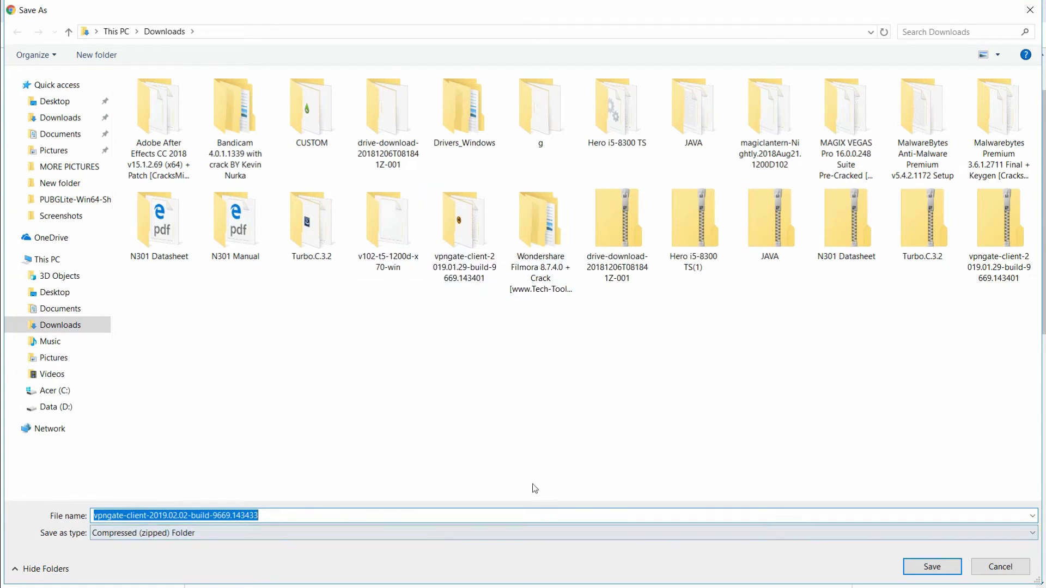
pyautogui.click(1000, 567)
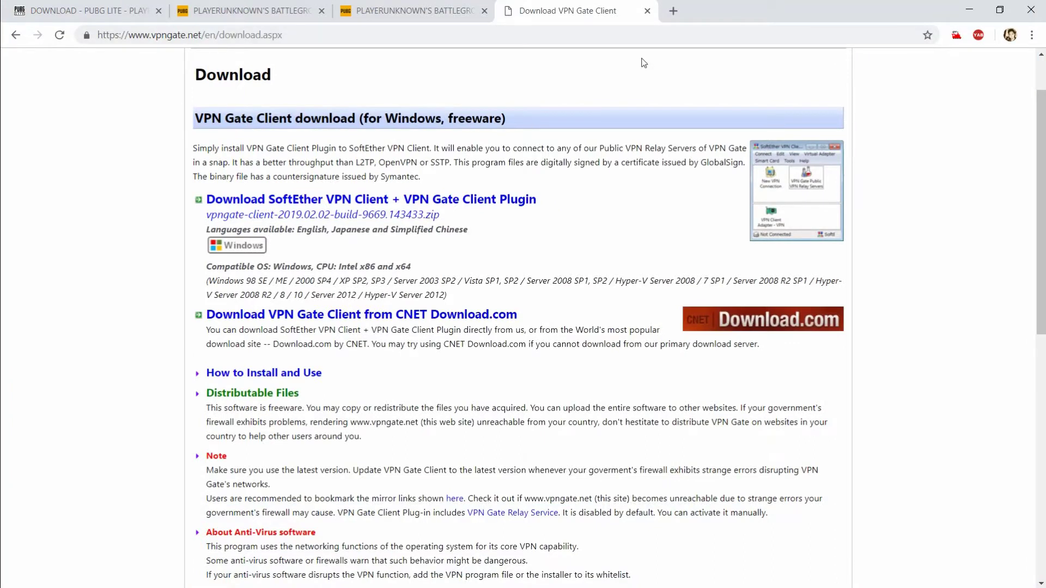
# Find vpngate-client-2019.01.29-build-9669.143401.zip in the browser's download history, show it in its folder and maximise that folder window.
pyautogui.hotkey('ctrl', 'j')
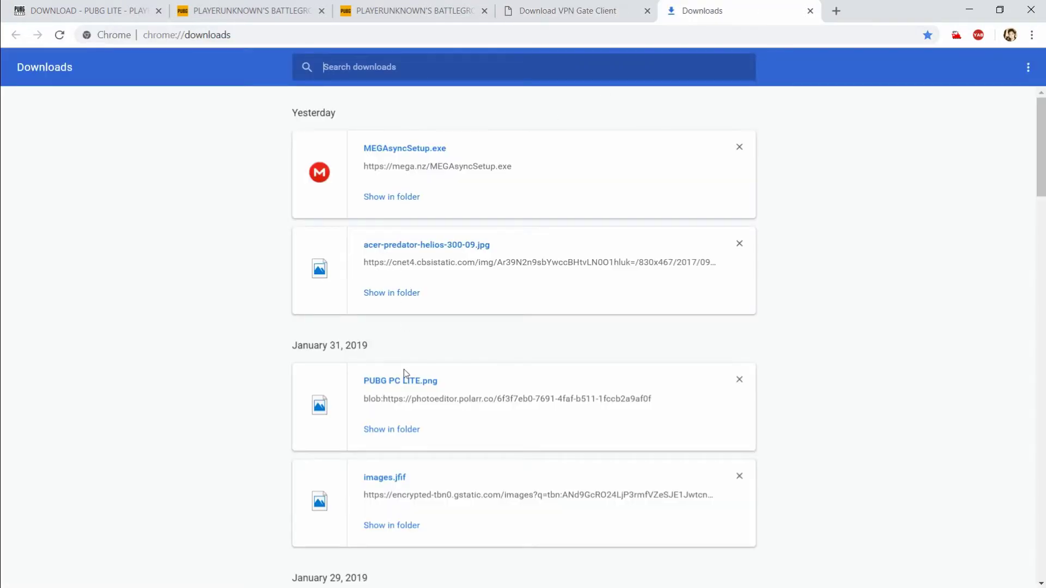
pyautogui.scroll(-6, 395, 468)
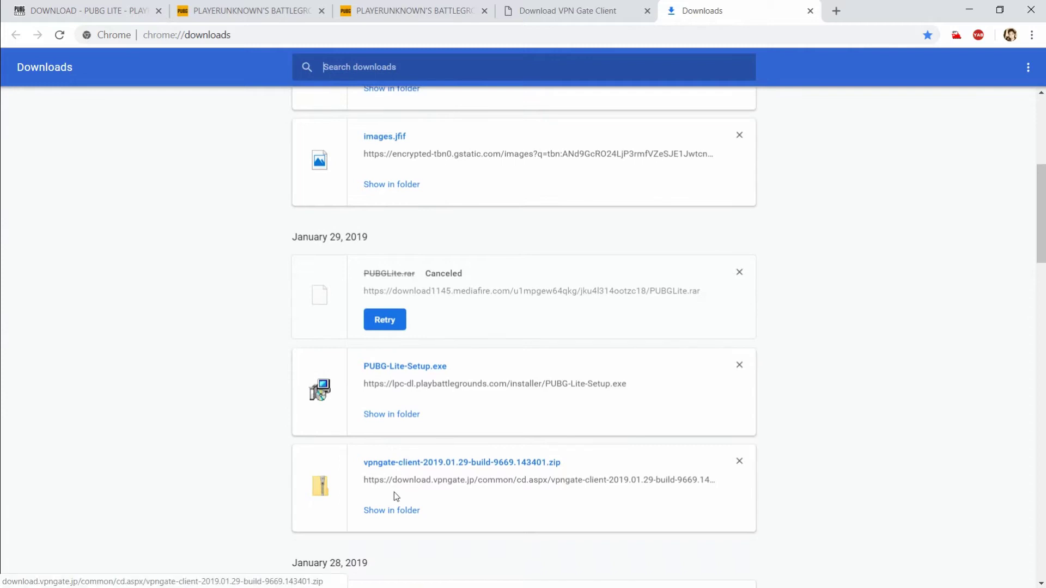
pyautogui.click(391, 512)
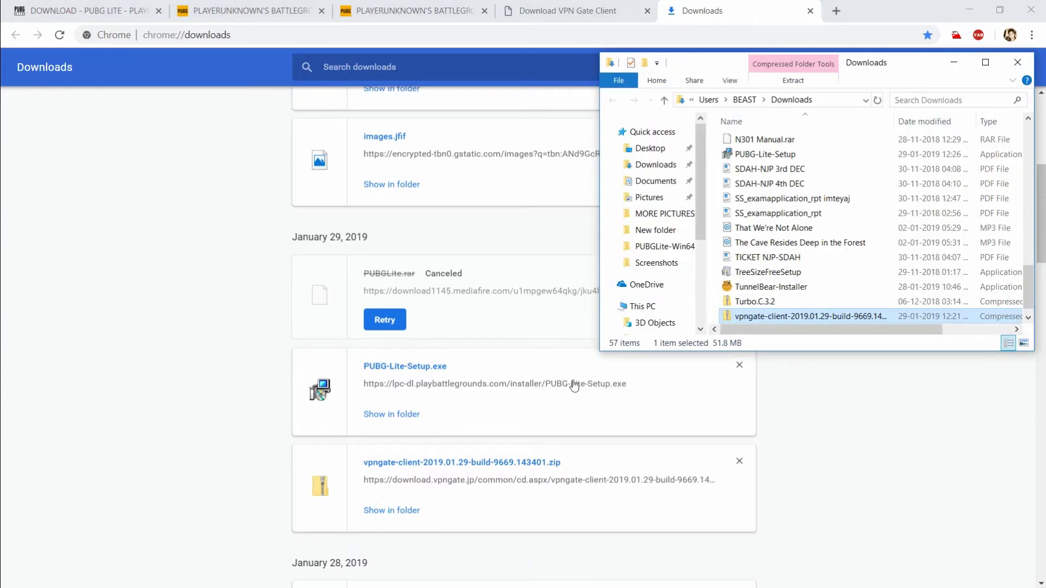
pyautogui.doubleClick(924, 68)
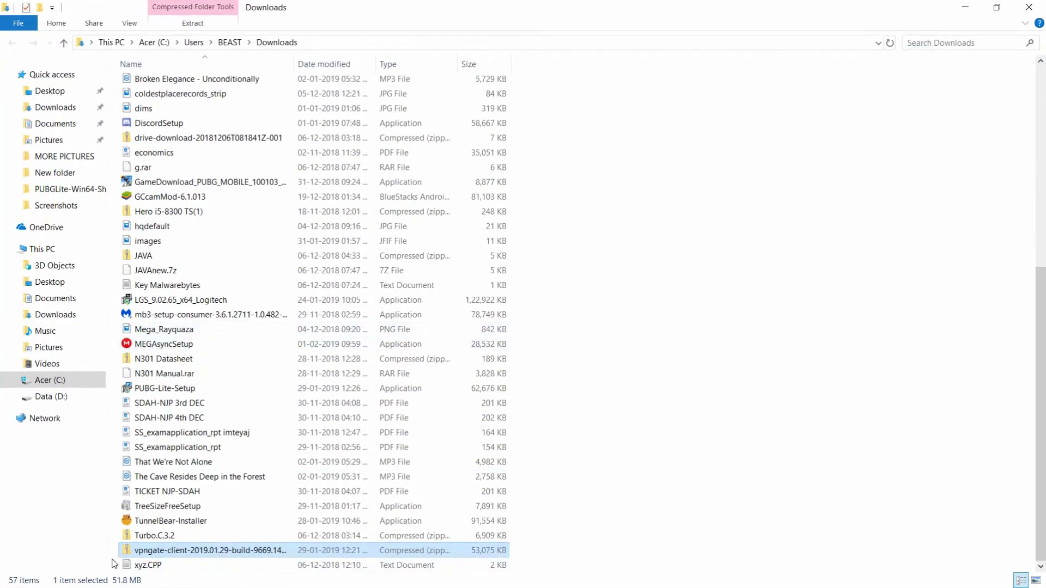
# Extract the VPN Gate client archive with 7-Zip into its own vpngate-client-2019.01.29-build-9669.143401 folder, replacing all existing files.
pyautogui.rightClick(158, 551)
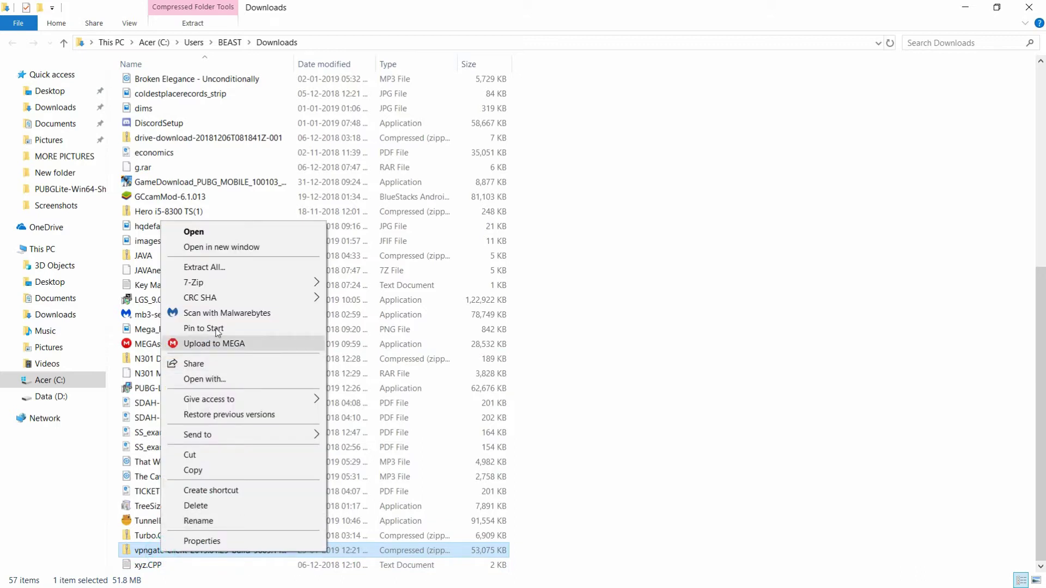
pyautogui.moveTo(234, 282)
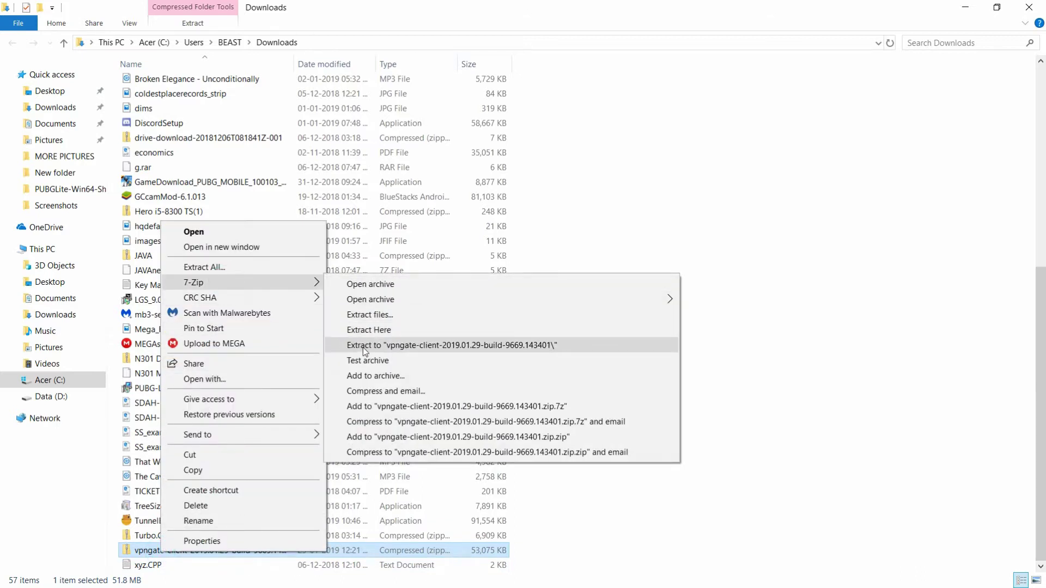
pyautogui.click(363, 347)
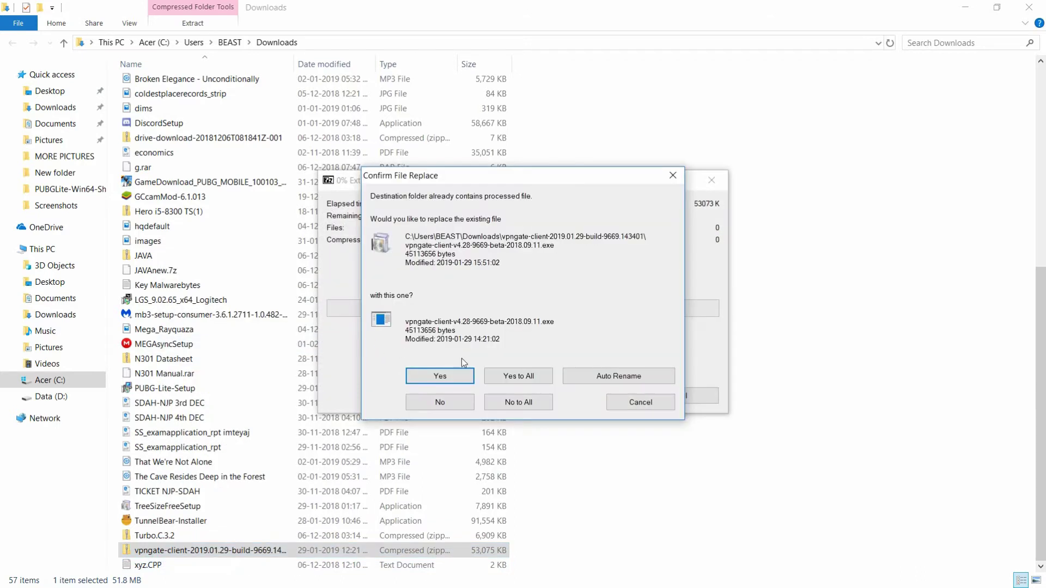
pyautogui.click(531, 380)
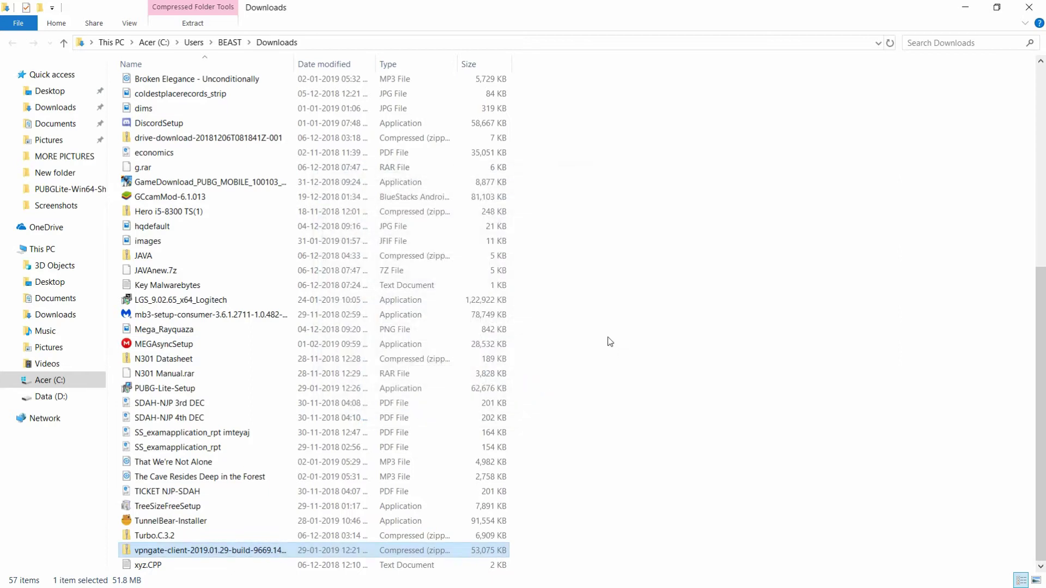
# Open the extracted vpngate-client-2019.01.29-build-9669.143401 folder and run the vpngate-client-v4.28-9669-beta installer application.
pyautogui.scroll(8, 598, 333)
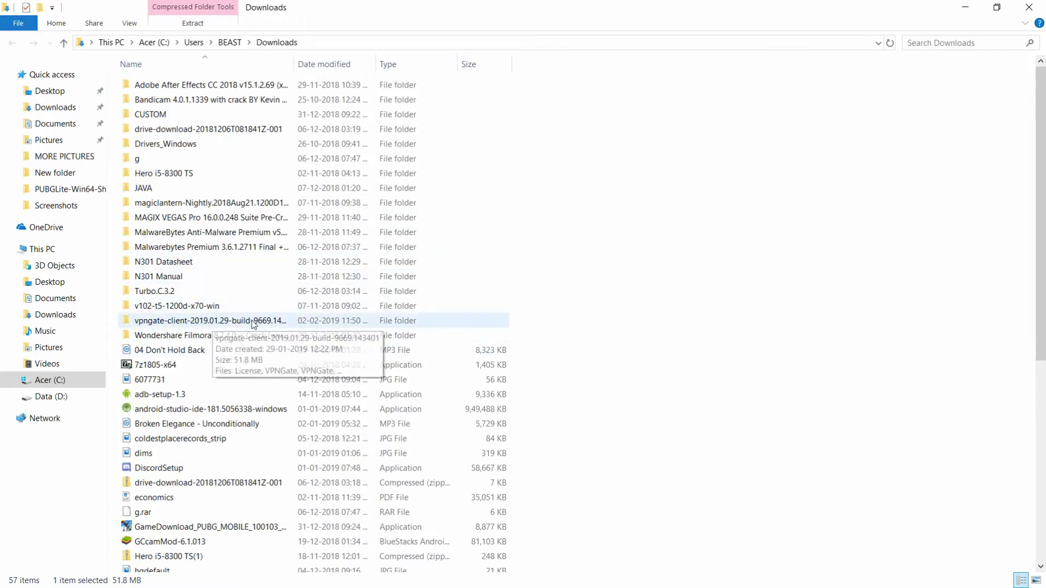
pyautogui.doubleClick(321, 316)
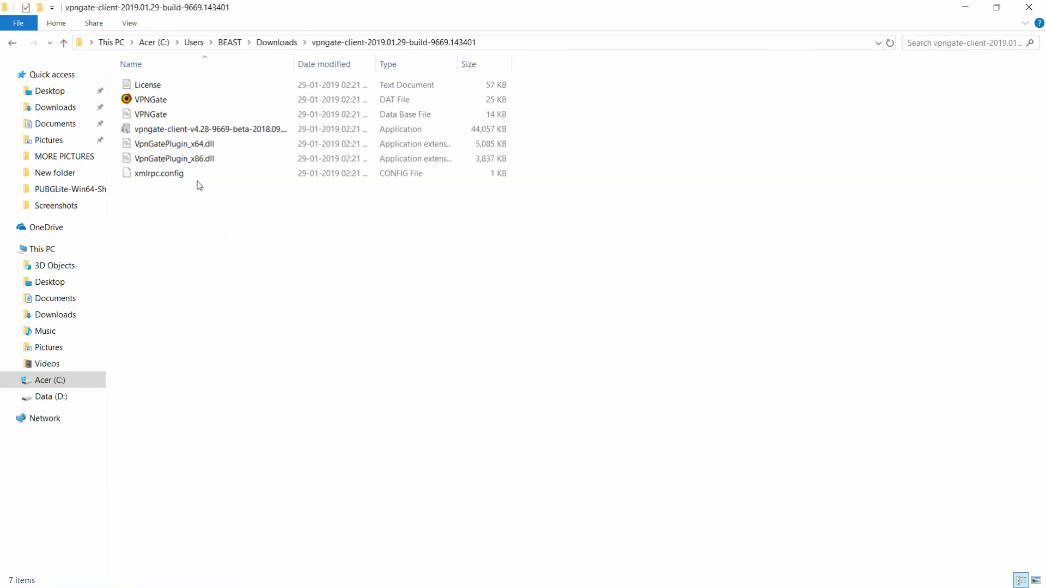
pyautogui.doubleClick(328, 130)
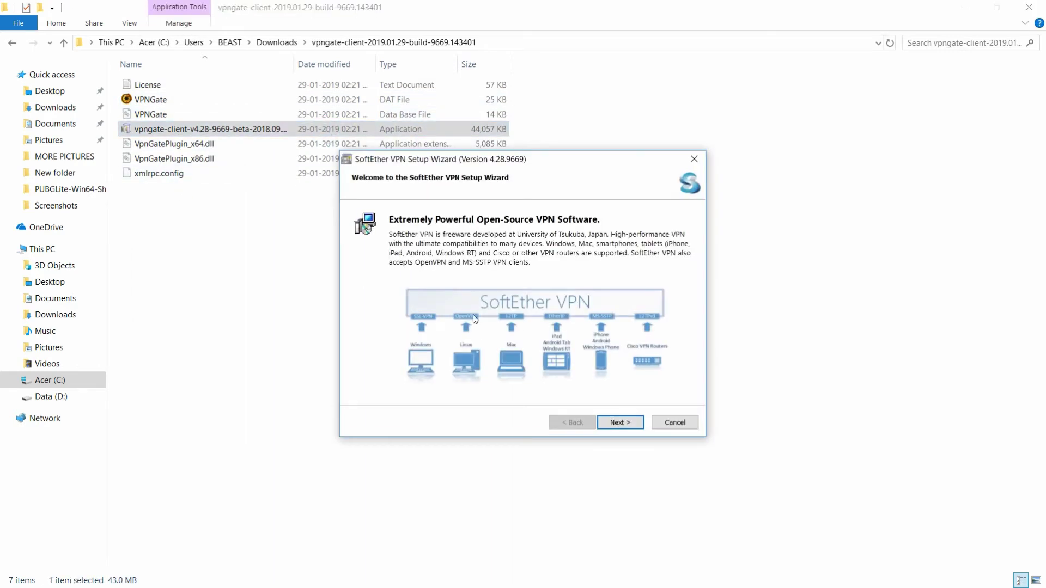
# Choose SoftEther VPN Client as the component to install, agree to the End User License Agreement and continue past the Important Notices.
pyautogui.click(617, 423)
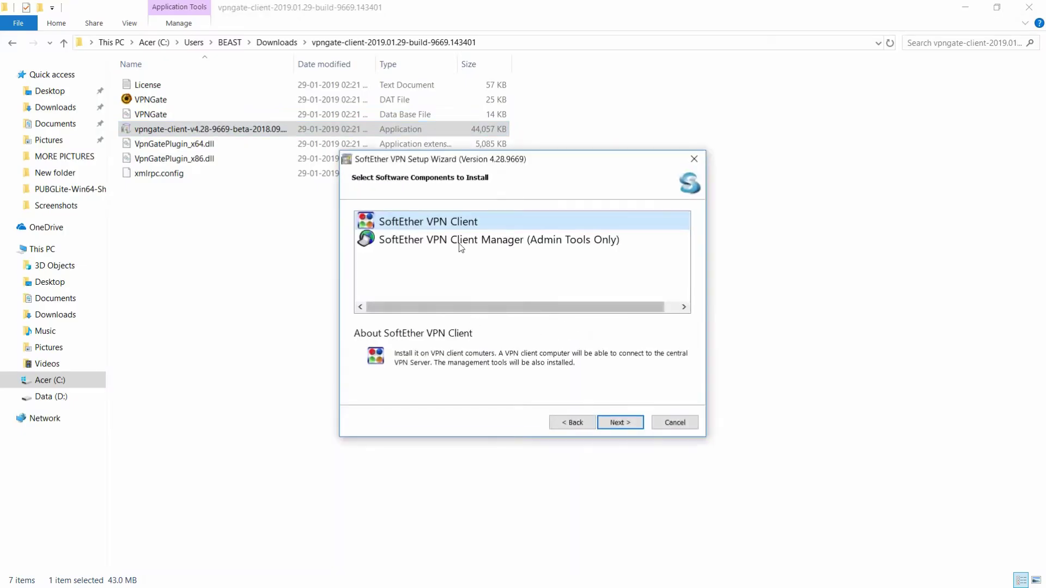
pyautogui.click(631, 425)
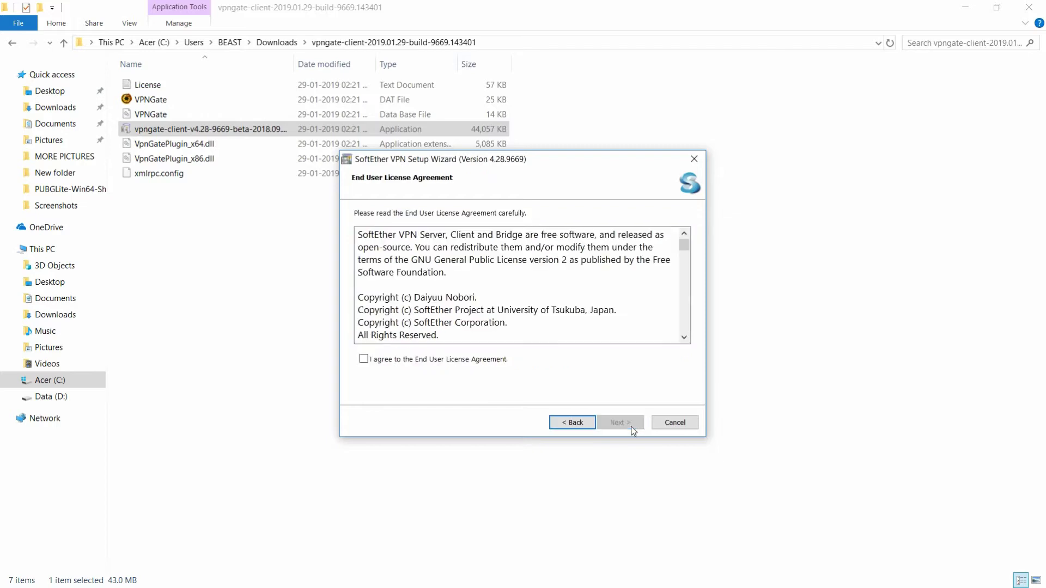
pyautogui.click(430, 360)
pyautogui.click(621, 423)
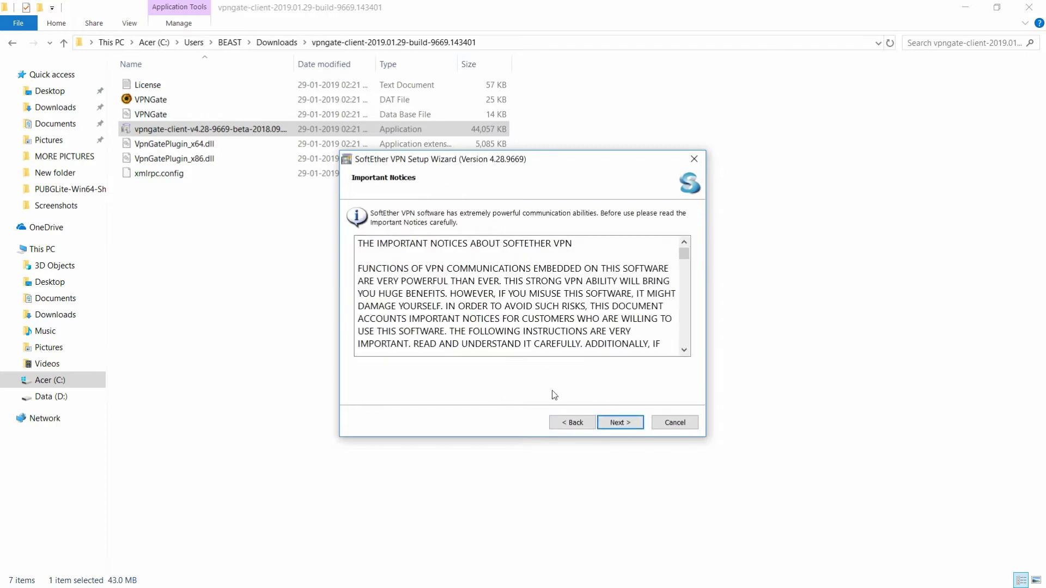
pyautogui.click(621, 423)
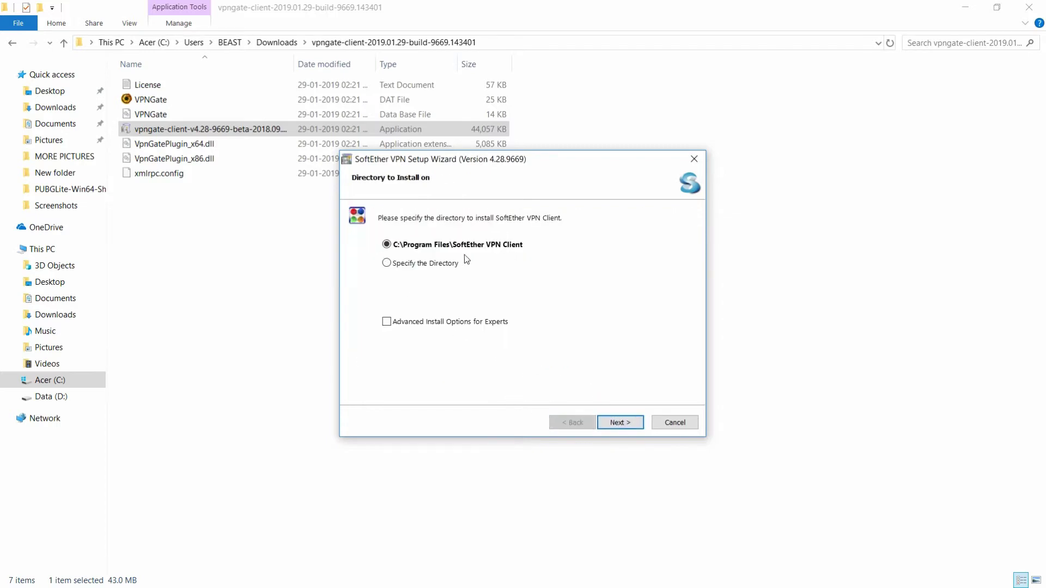
# Install the client in C:\Program Files\SoftEther VPN Client and finish the setup with starting the SoftEther VPN Client Manager enabled.
pyautogui.click(621, 423)
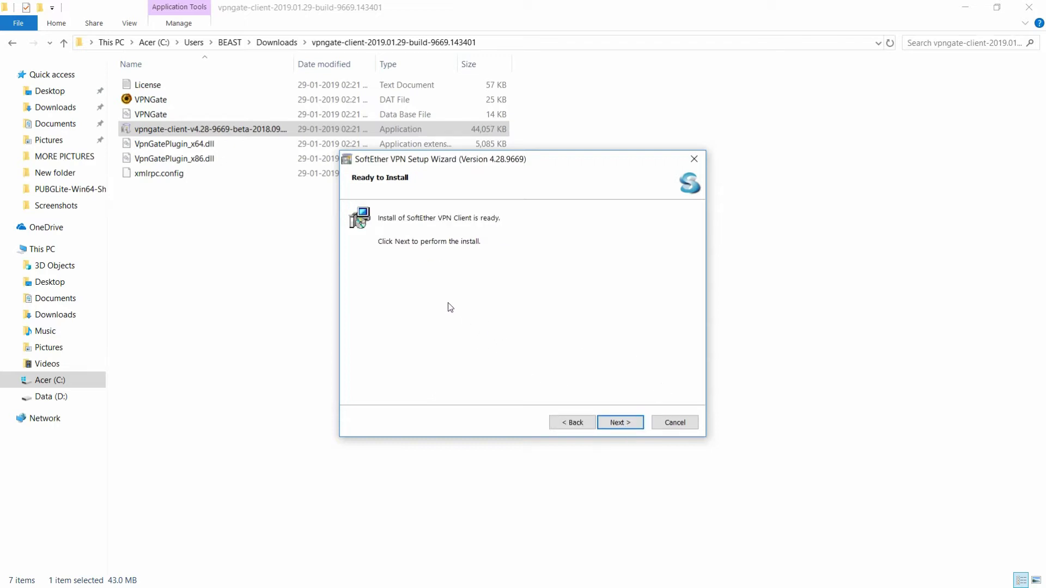
pyautogui.click(634, 422)
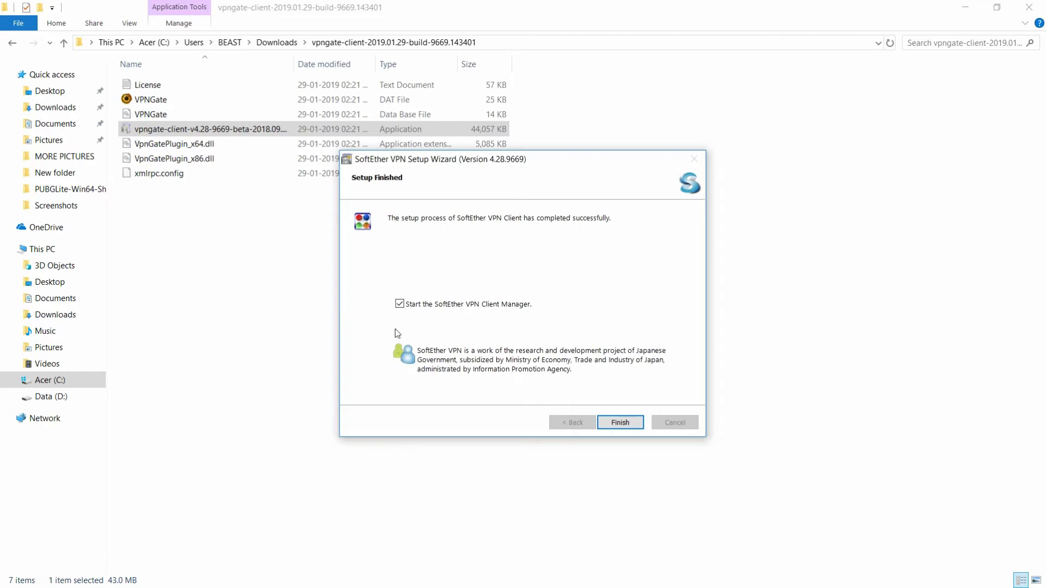
pyautogui.click(618, 424)
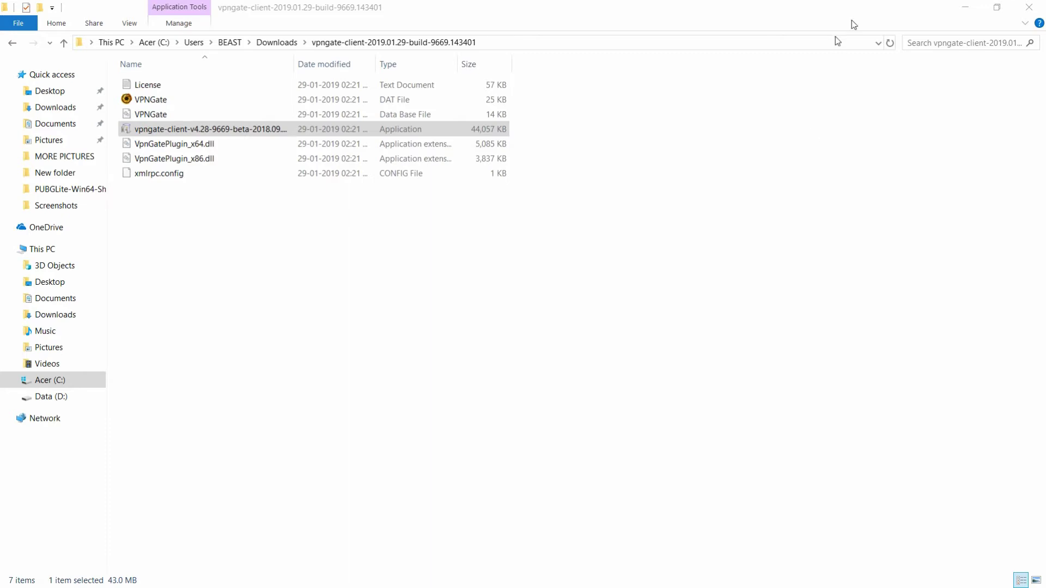
# Minimise the folder and browser windows, bring up SoftEther VPN Client Manager and reposition its window on the desktop.
pyautogui.click(963, 8)
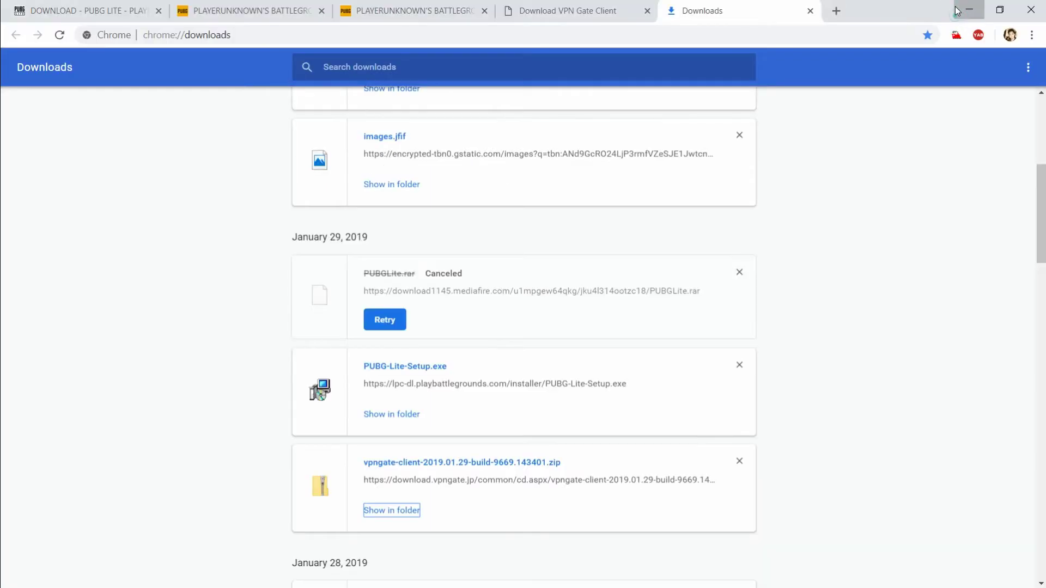
pyautogui.click(963, 7)
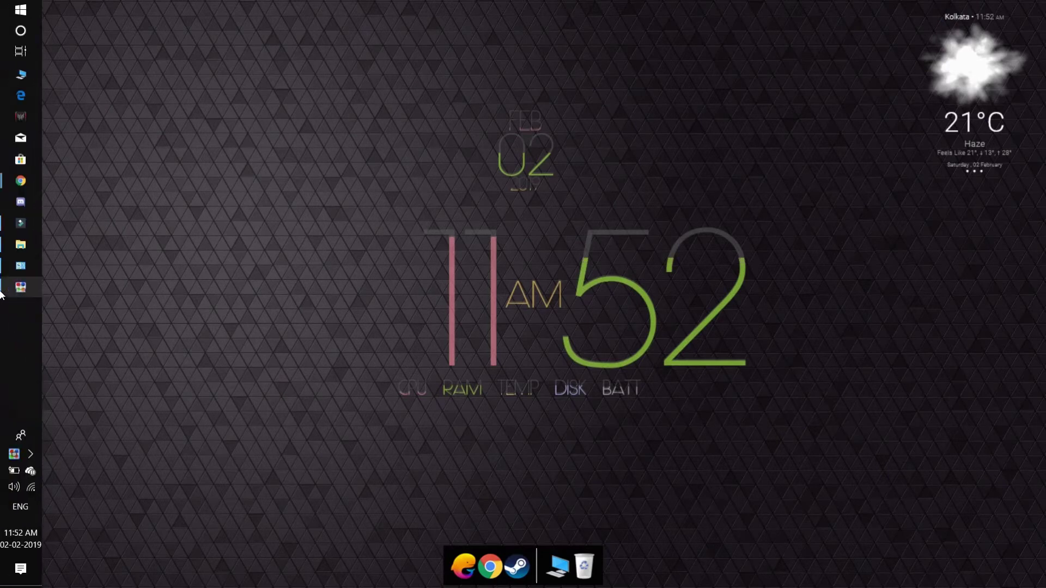
pyautogui.click(20, 287)
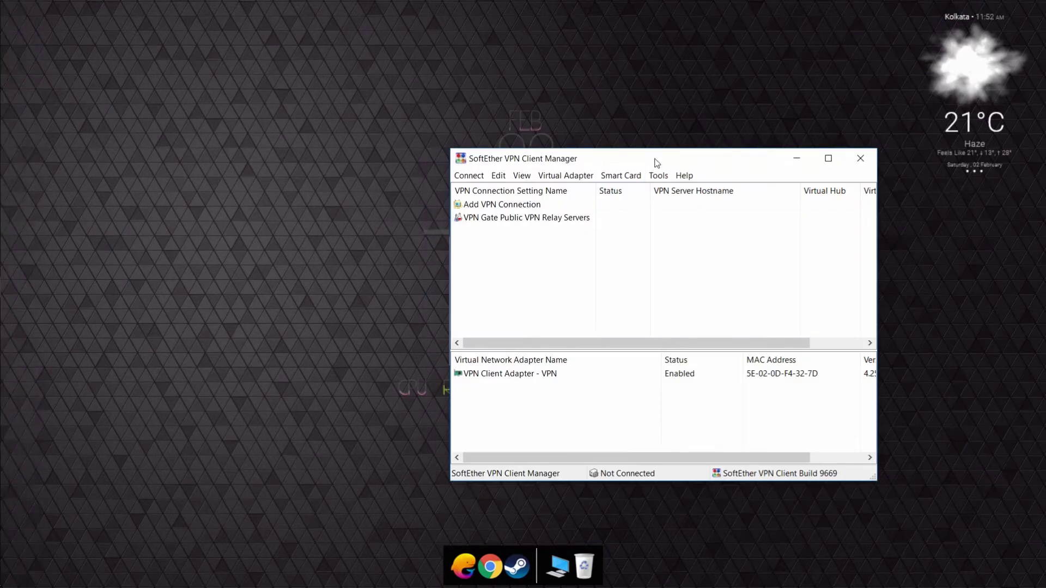
pyautogui.moveTo(656, 159); pyautogui.dragTo(566, 119)
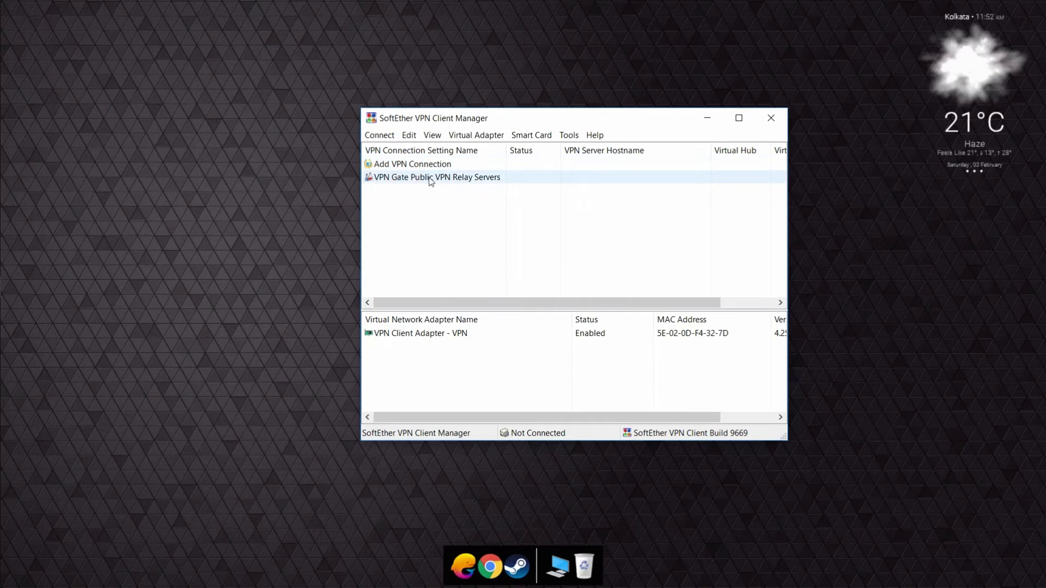
pyautogui.moveTo(453, 303); pyautogui.dragTo(441, 245)
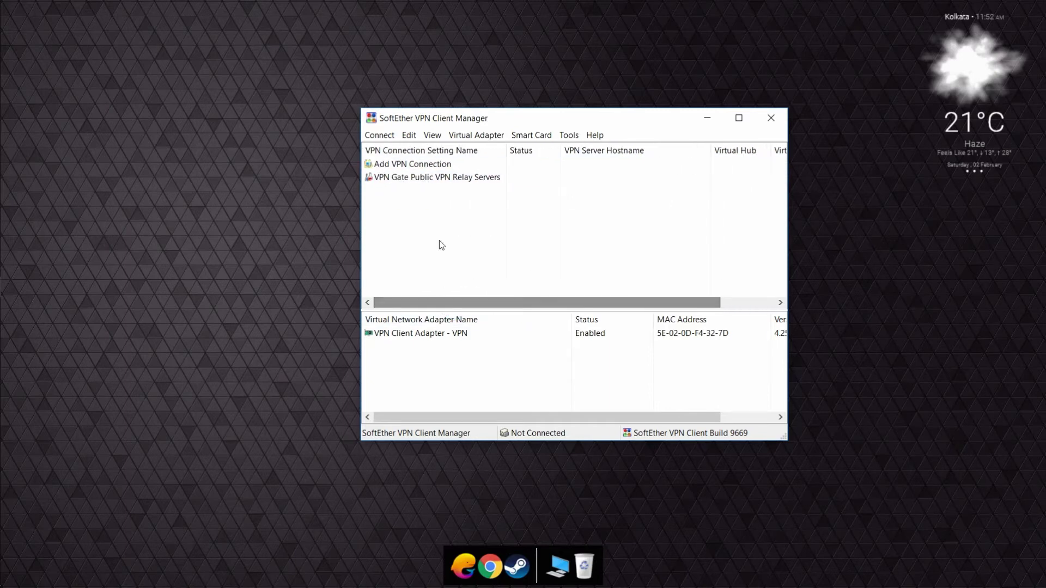
pyautogui.moveTo(586, 121); pyautogui.dragTo(565, 112)
# Open the VPN Gate Public VPN Relay Servers list and sort the servers by region.
pyautogui.click(408, 168)
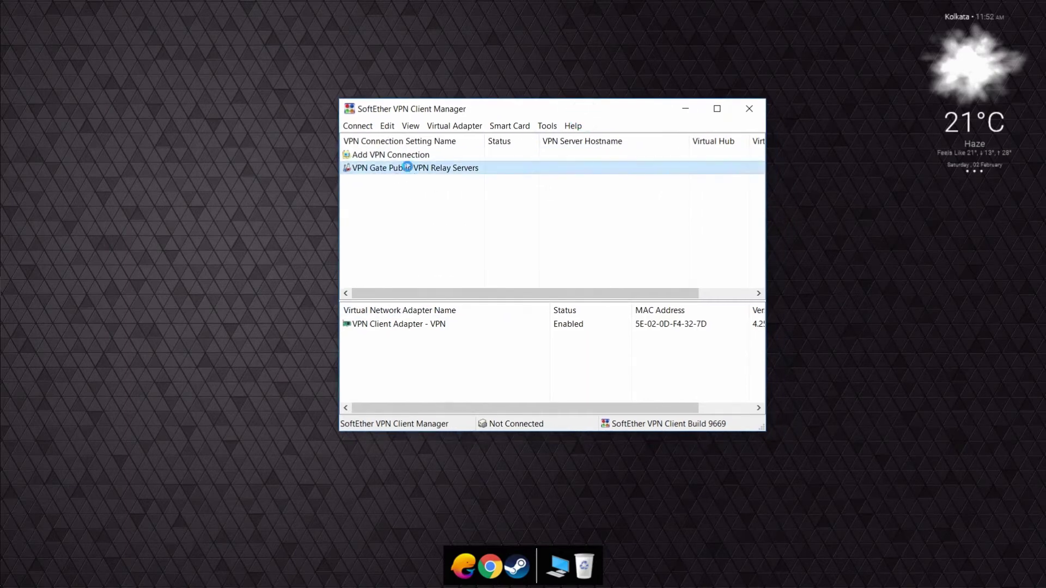
pyautogui.scroll(-4, 583, 355)
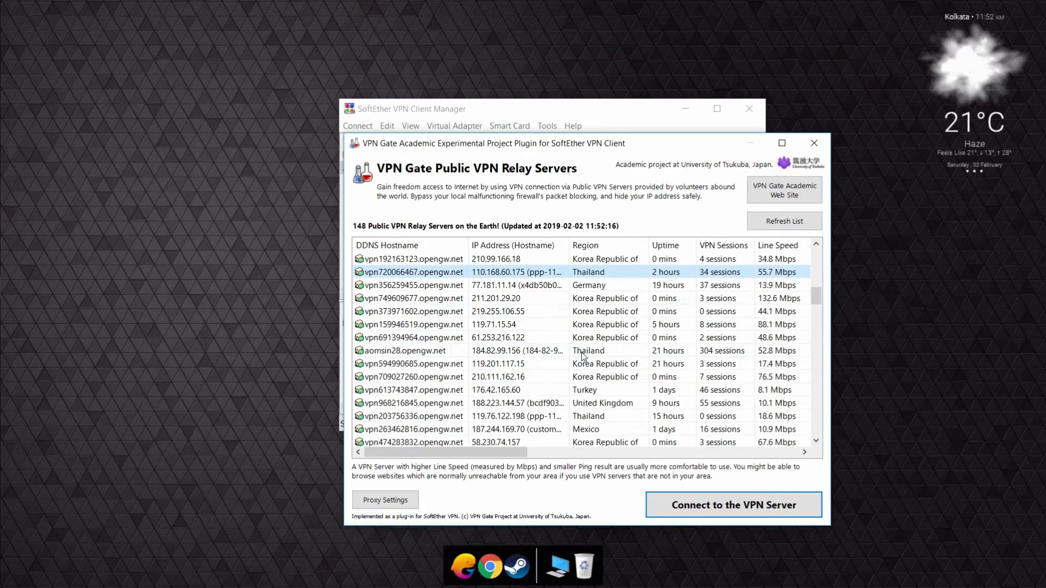
pyautogui.scroll(8, 582, 355)
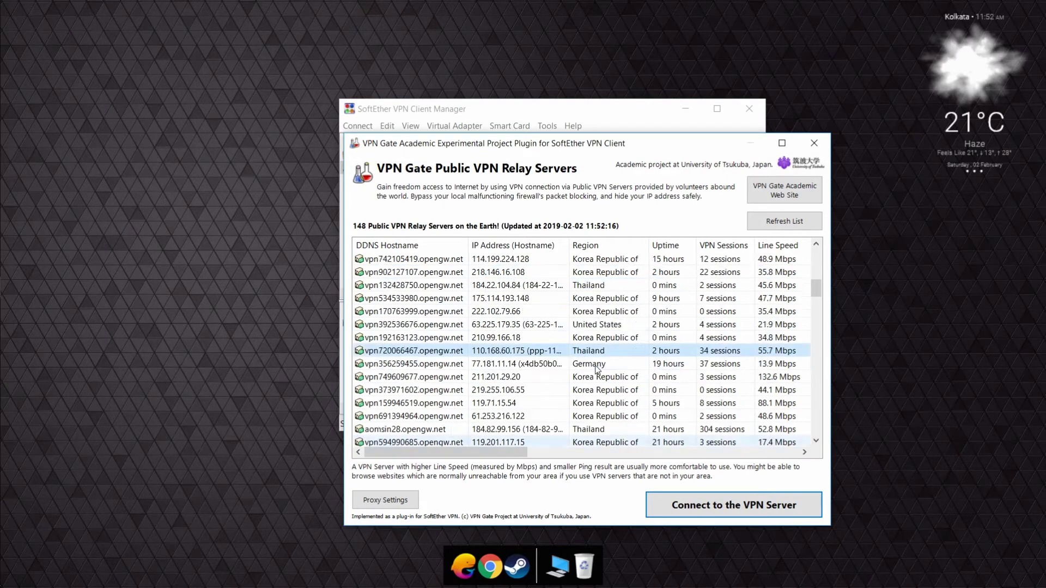
pyautogui.click(585, 245)
pyautogui.click(585, 245)
# Connect to the Thailand relay server vpn720066467.opengw.net and close the virtual network adapter status message.
pyautogui.scroll(-4, 607, 336)
pyautogui.scroll(-18, 607, 336)
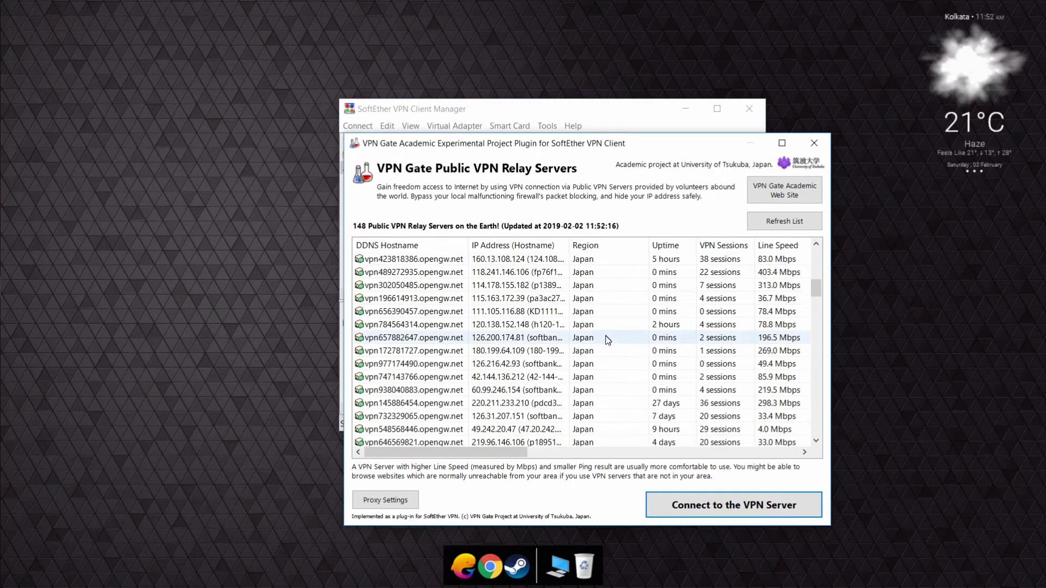
pyautogui.scroll(-13, 606, 338)
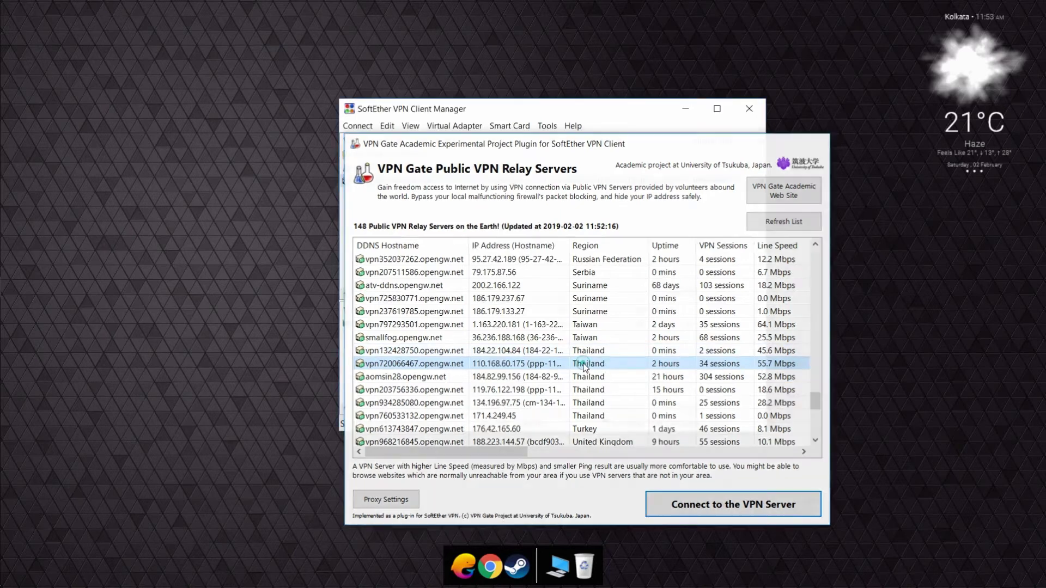
pyautogui.doubleClick(585, 364)
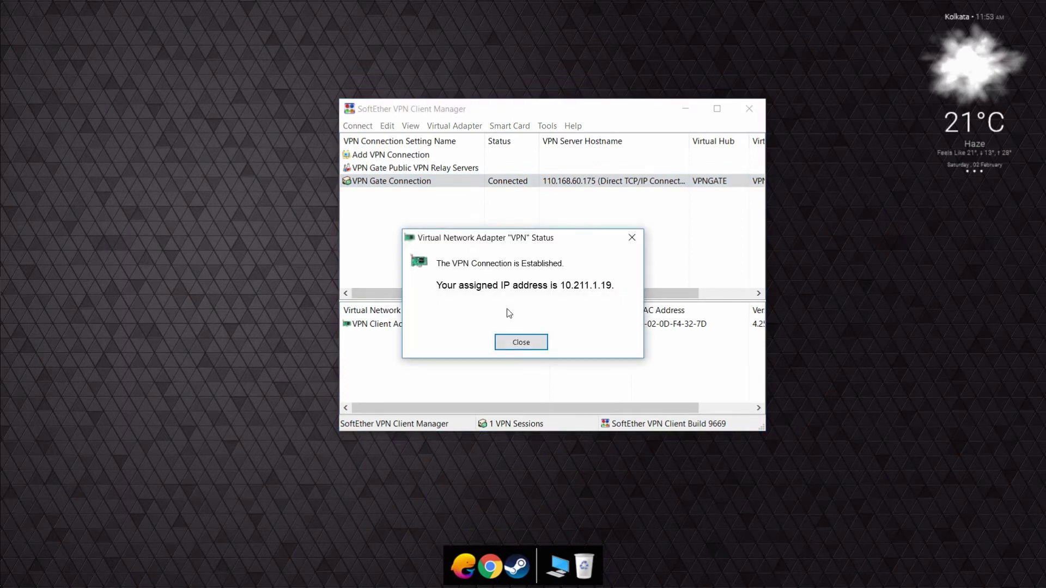
pyautogui.click(542, 342)
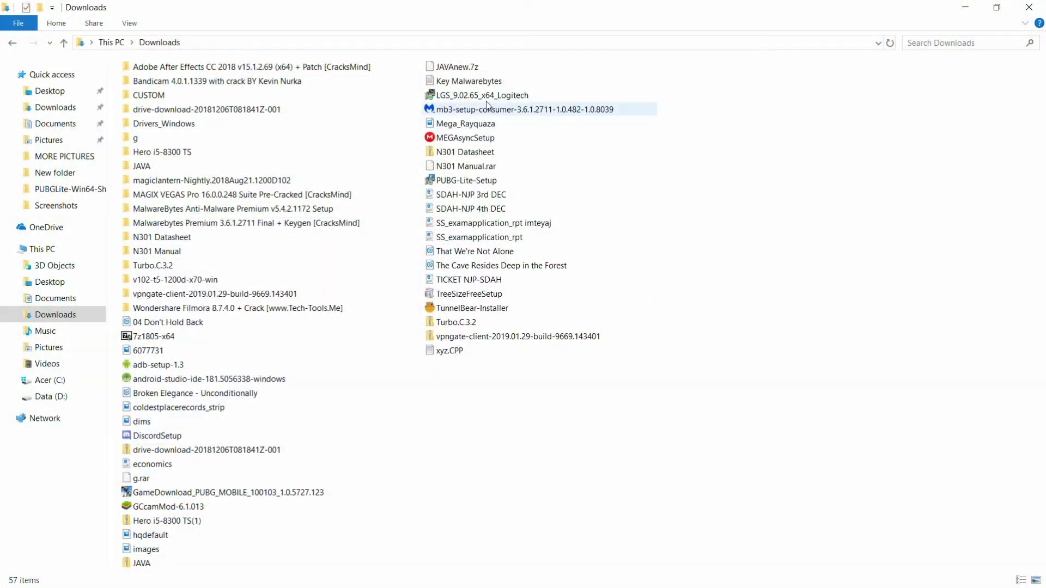
# Run PUBG-Lite-Setup from the Downloads folder and accept the licence agreement in the Thai-language installer.
pyautogui.doubleClick(479, 181)
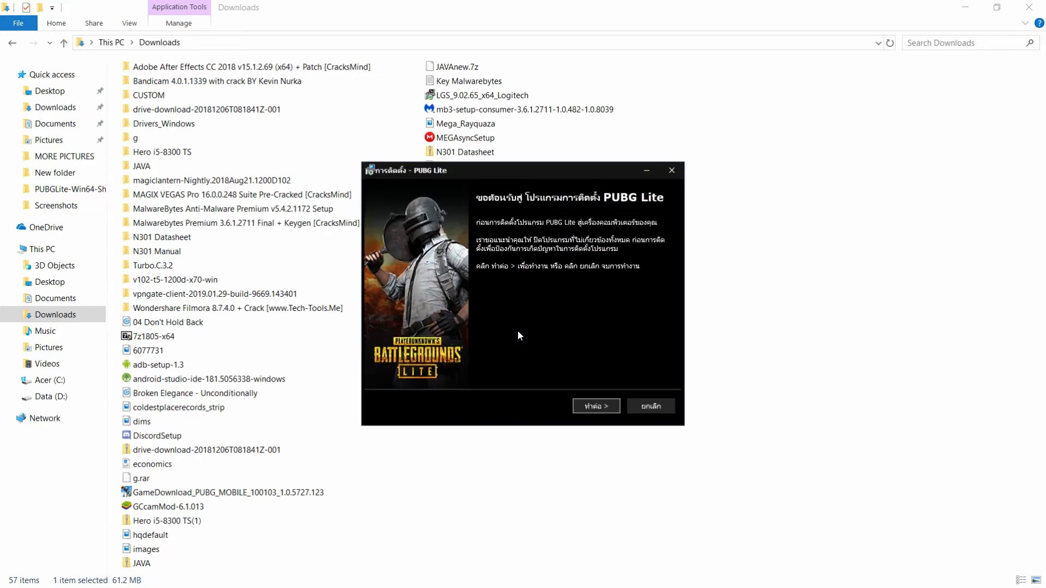
pyautogui.click(597, 406)
pyautogui.click(446, 365)
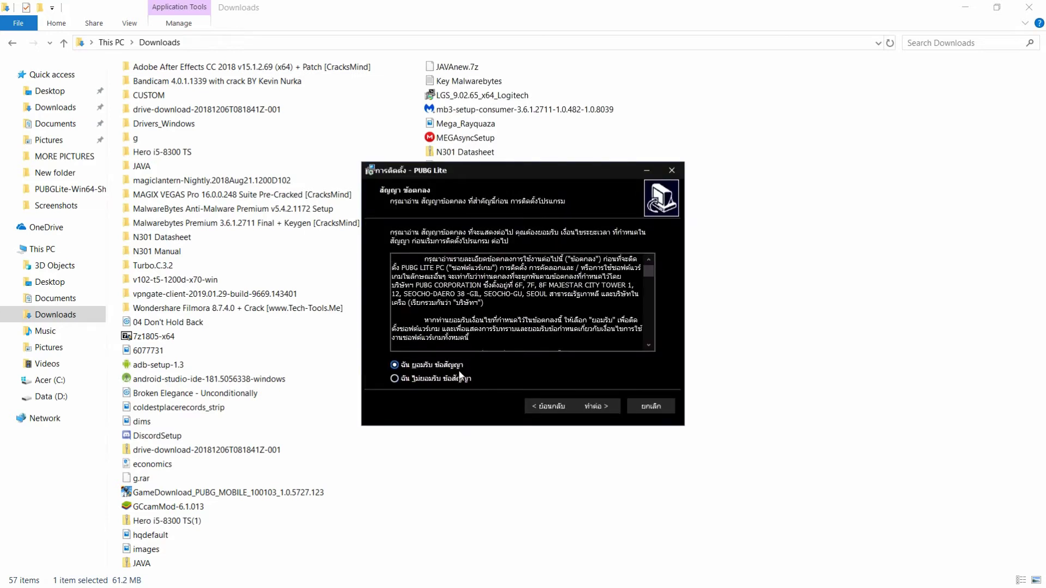
pyautogui.click(594, 407)
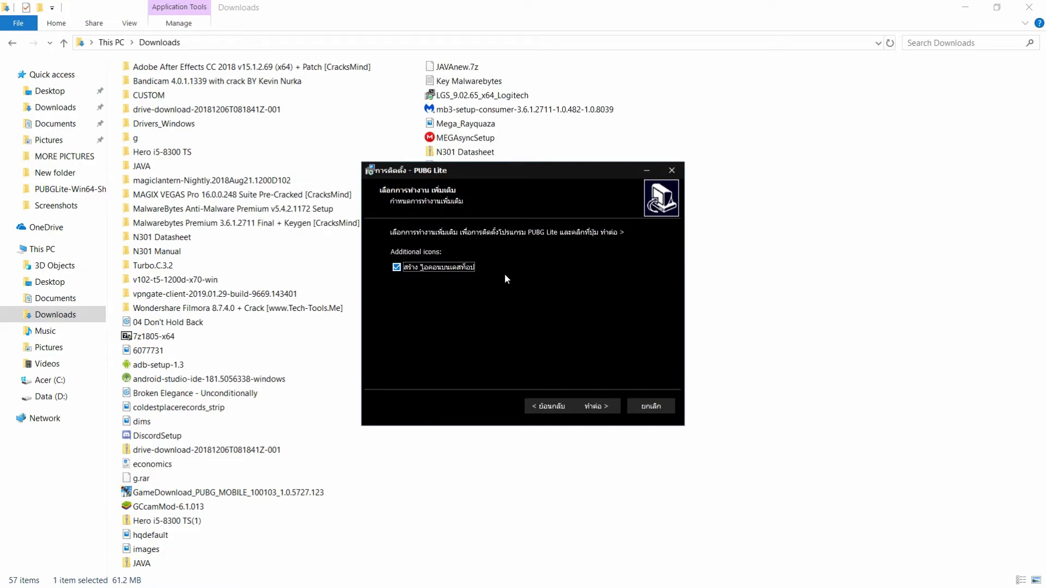
# Install PUBG Lite with the additional desktop icon and finish the setup with Run Launcher.exe.
pyautogui.click(594, 408)
pyautogui.click(601, 411)
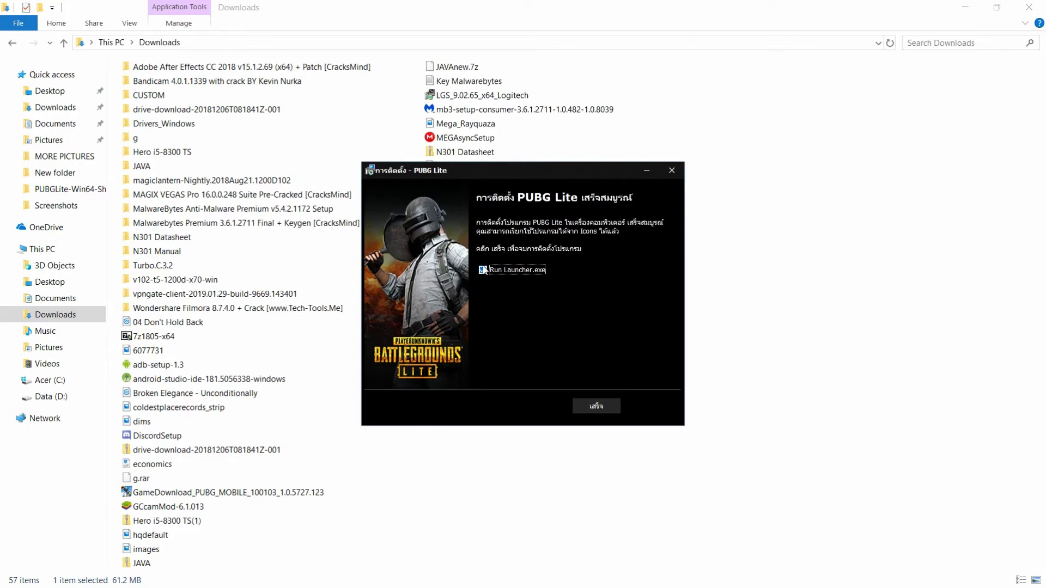
pyautogui.click(596, 405)
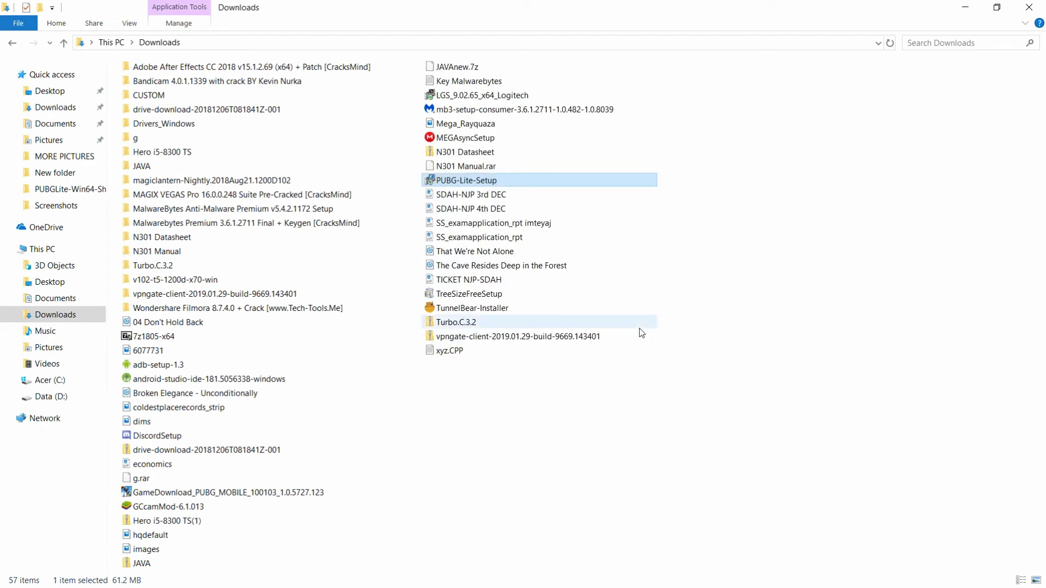
# Minimise the Downloads and VPN manager windows and log in to the PUBG Lite launcher with the account's e-mail and password.
pyautogui.click(974, 8)
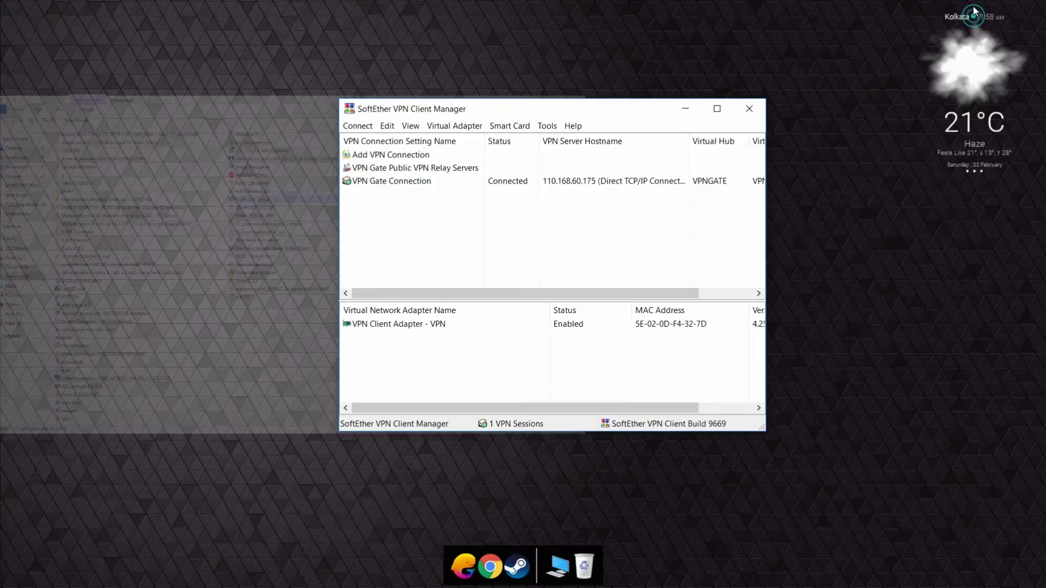
pyautogui.click(684, 110)
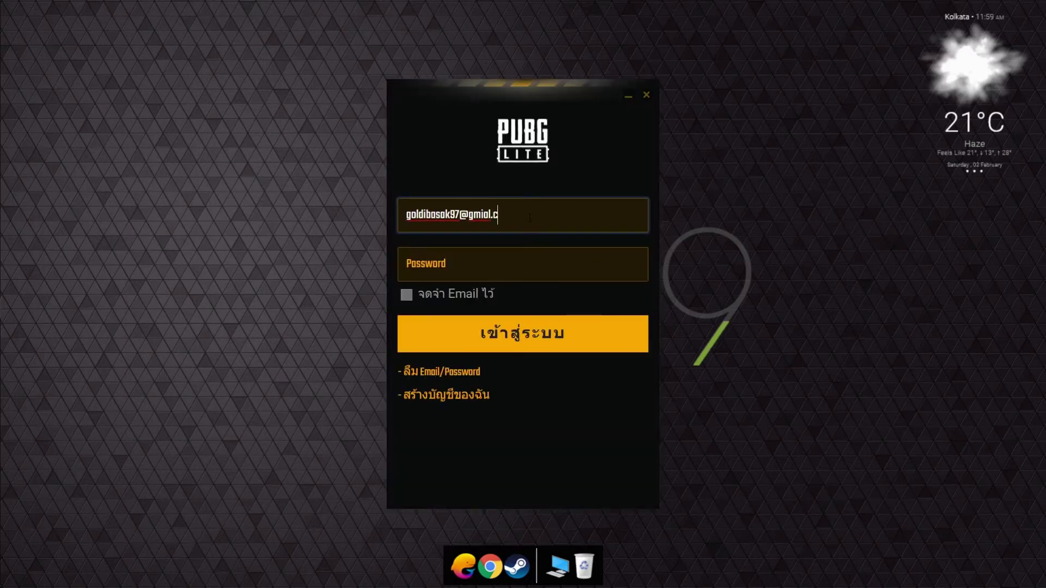
pyautogui.press('BackSpace')
pyautogui.write('com')
pyautogui.press('Tab')
pyautogui.press('capslock')
pyautogui.write('************')
pyautogui.press('Return')
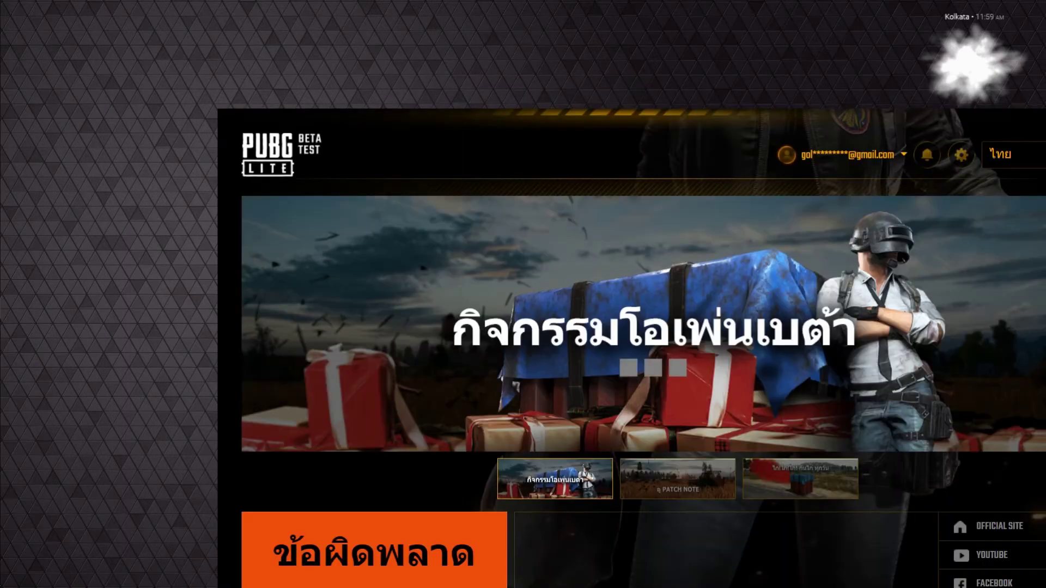
# Move the PUBG Lite launcher window fully into view on the desktop and minimise it.
pyautogui.moveTo(617, 124); pyautogui.dragTo(542, 46)
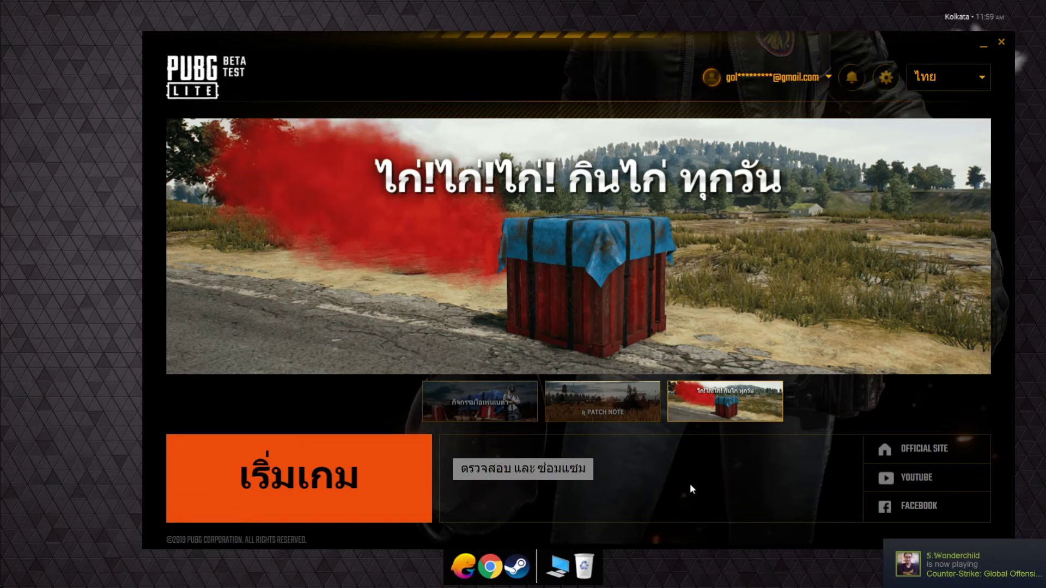
pyautogui.click(983, 50)
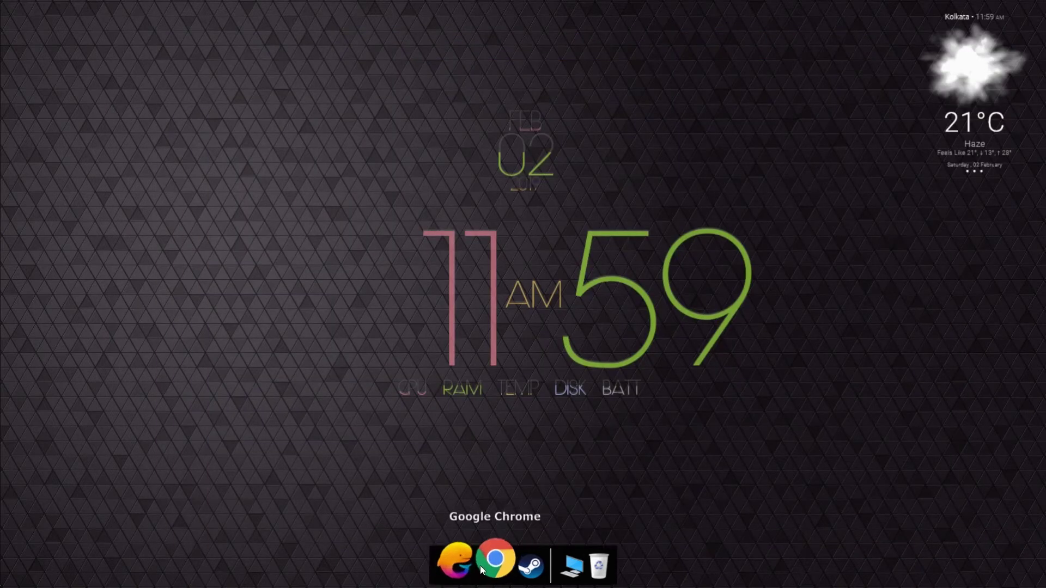